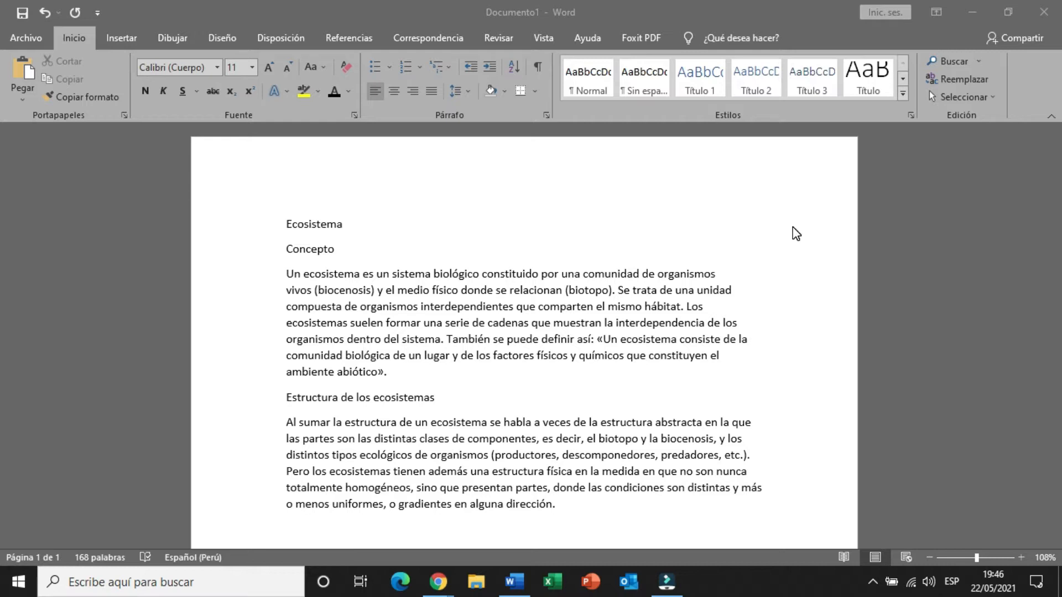
# Step: Format the title "Ecosistema" in the FLOTTA font at 24 pt, centred and underlined
pyautogui.click(351, 223)
pyautogui.click(283, 223)
pyautogui.moveTo(284, 223); pyautogui.dragTo(362, 225)
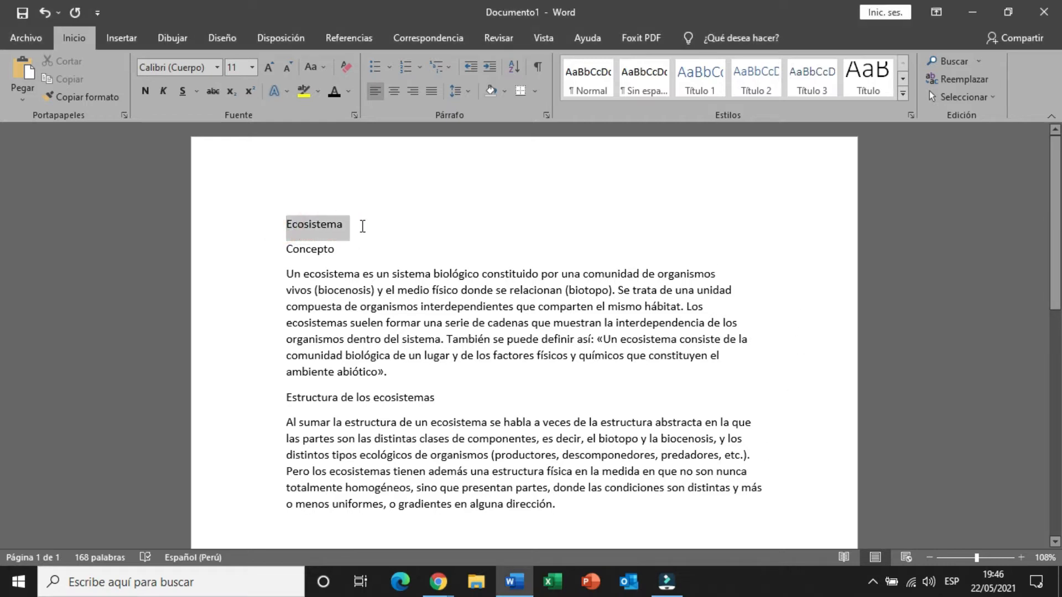
pyautogui.click(216, 69)
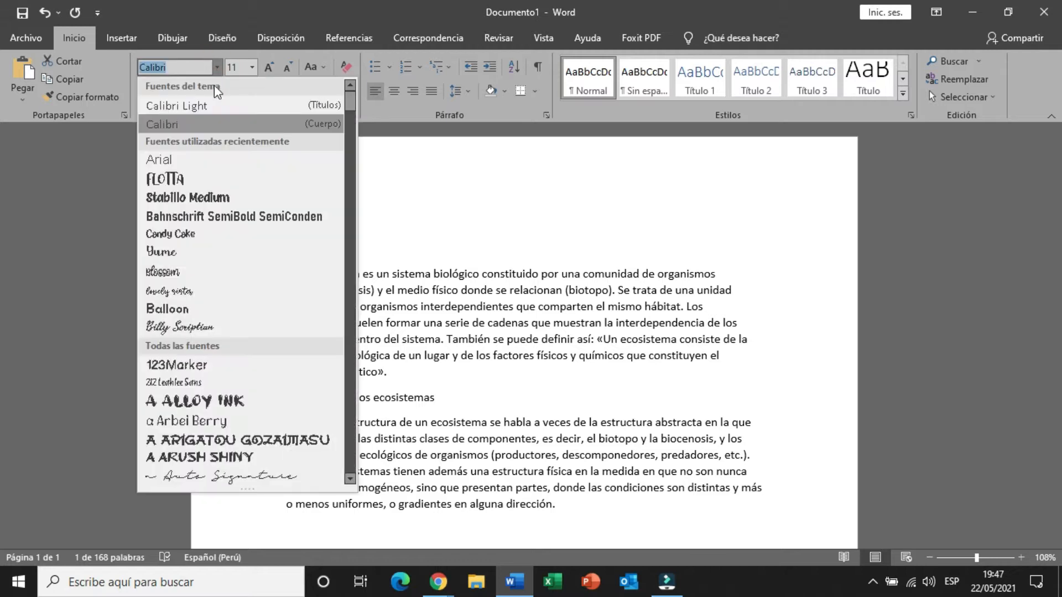
pyautogui.click(181, 178)
pyautogui.click(274, 72)
pyautogui.click(274, 71)
pyautogui.click(274, 72)
pyautogui.click(274, 72)
pyautogui.click(274, 71)
pyautogui.click(273, 71)
pyautogui.click(274, 71)
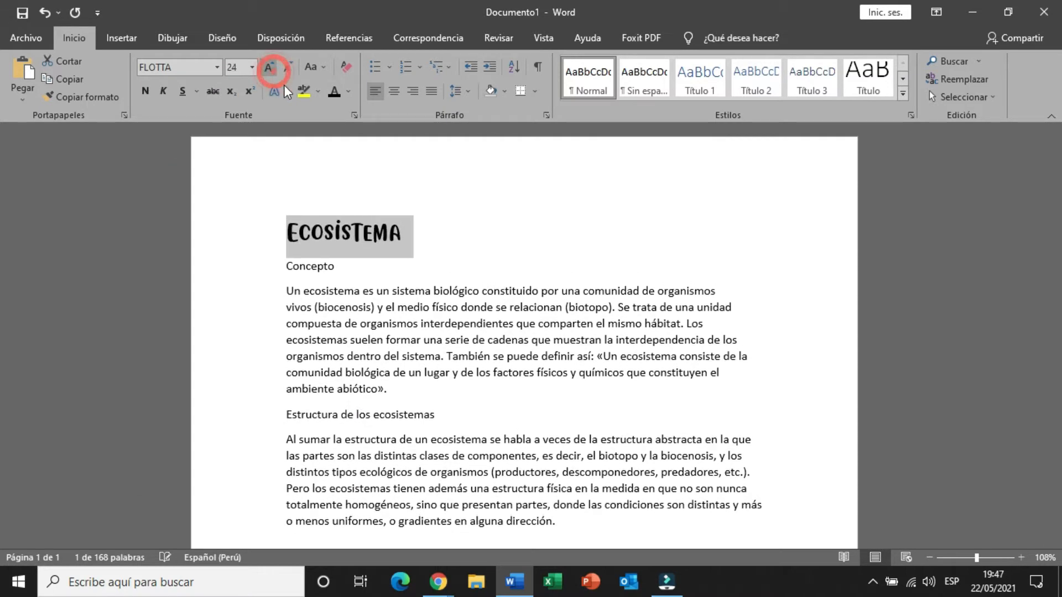
pyautogui.click(389, 94)
pyautogui.hotkey('ctrl', 's')
# Step: Add a line of sample text reading "HSSLLFLGOJTJTJTJ" below the title
pyautogui.click(645, 243)
pyautogui.press('Return')
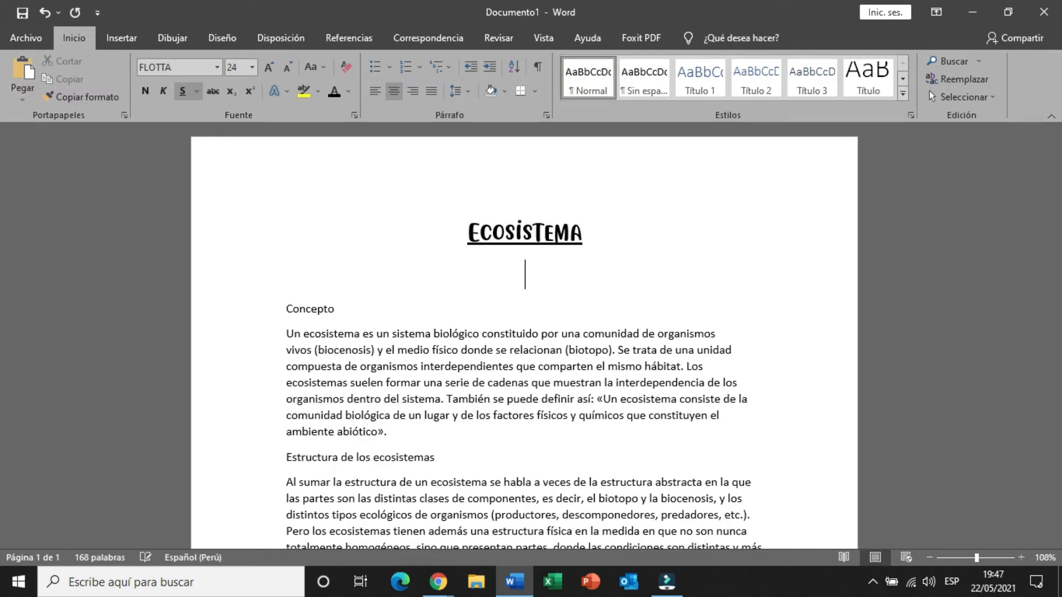
pyautogui.write('HSSIIFIGOJIJIJI')
pyautogui.write('JTJTJTJ')
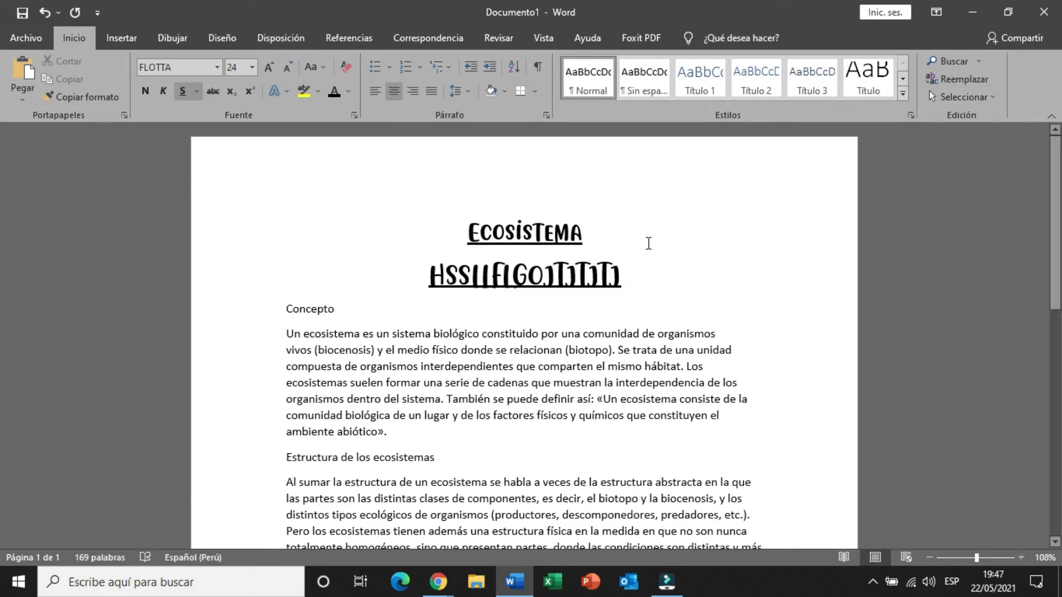
# Step: Clear all formatting from the sample line below the title and delete that line
pyautogui.moveTo(653, 266); pyautogui.dragTo(415, 281)
pyautogui.click(165, 90)
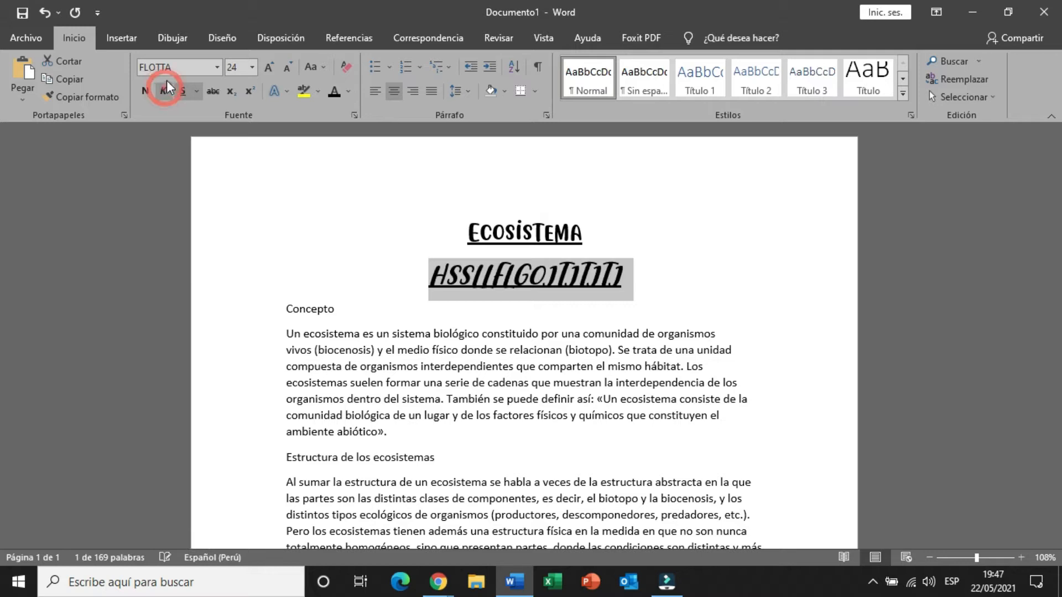
pyautogui.click(346, 67)
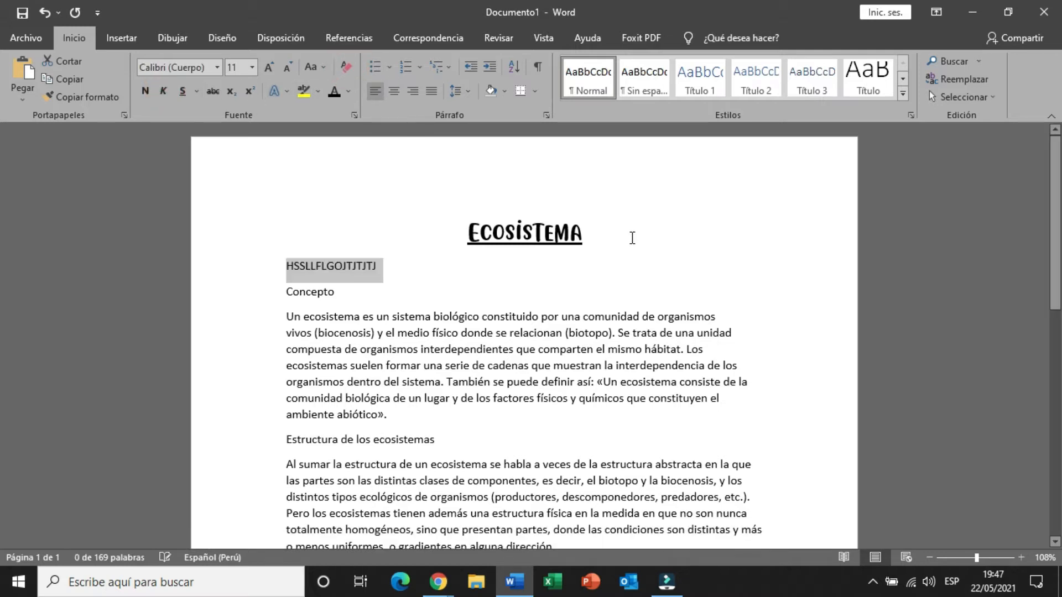
pyautogui.press('Delete')
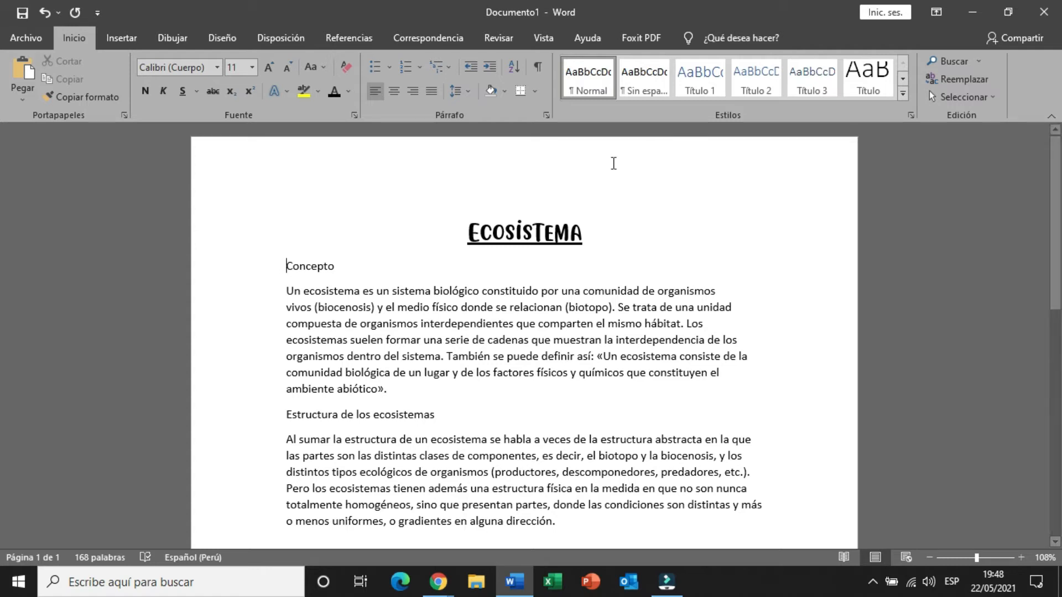
# Step: Clear all formatting from the title "Ecosistema"
pyautogui.moveTo(610, 233); pyautogui.dragTo(451, 230)
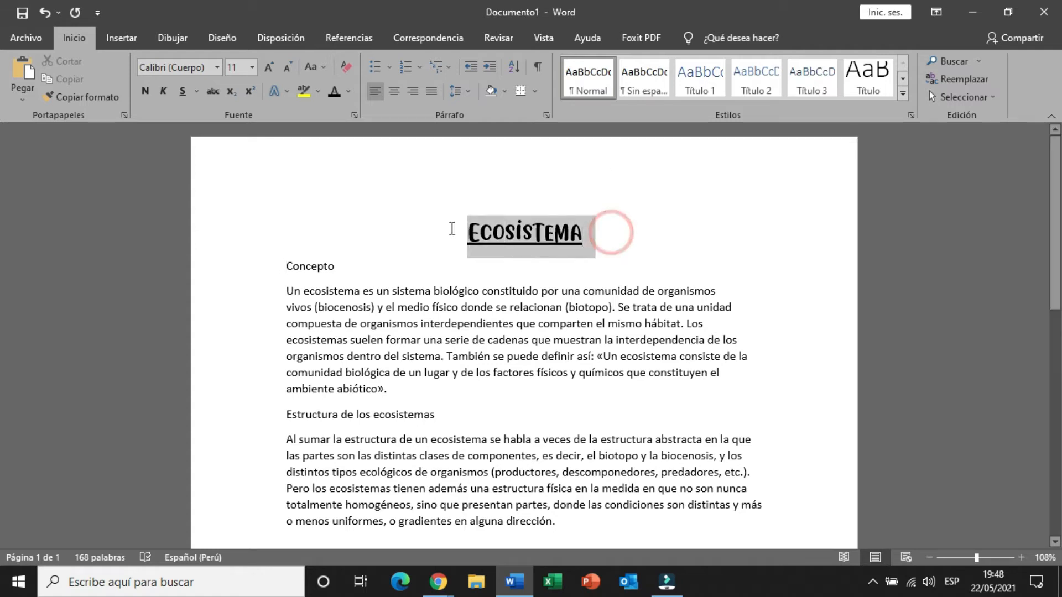
pyautogui.click(343, 60)
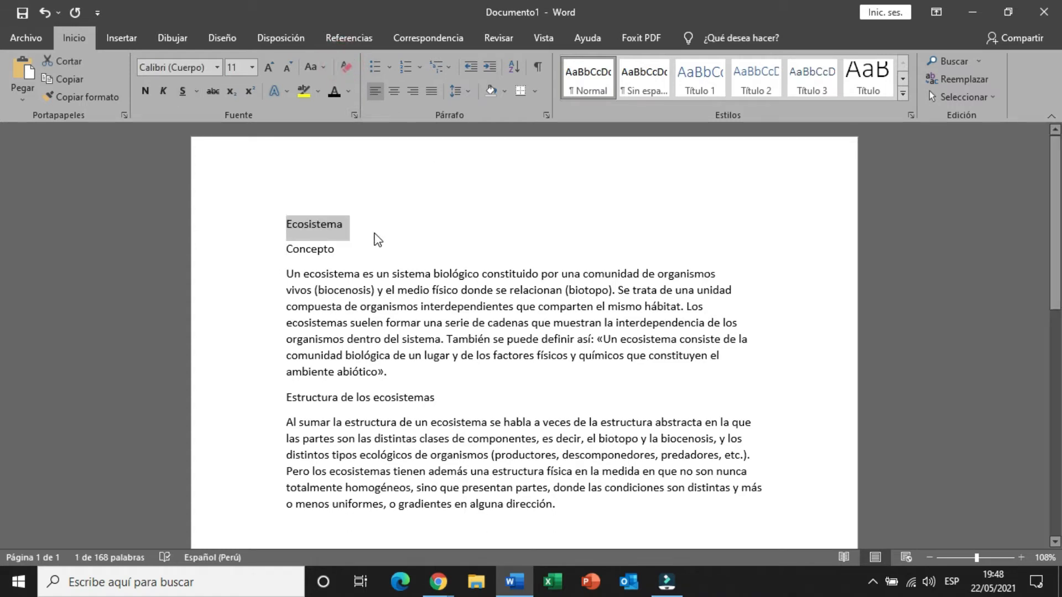
pyautogui.click(357, 230)
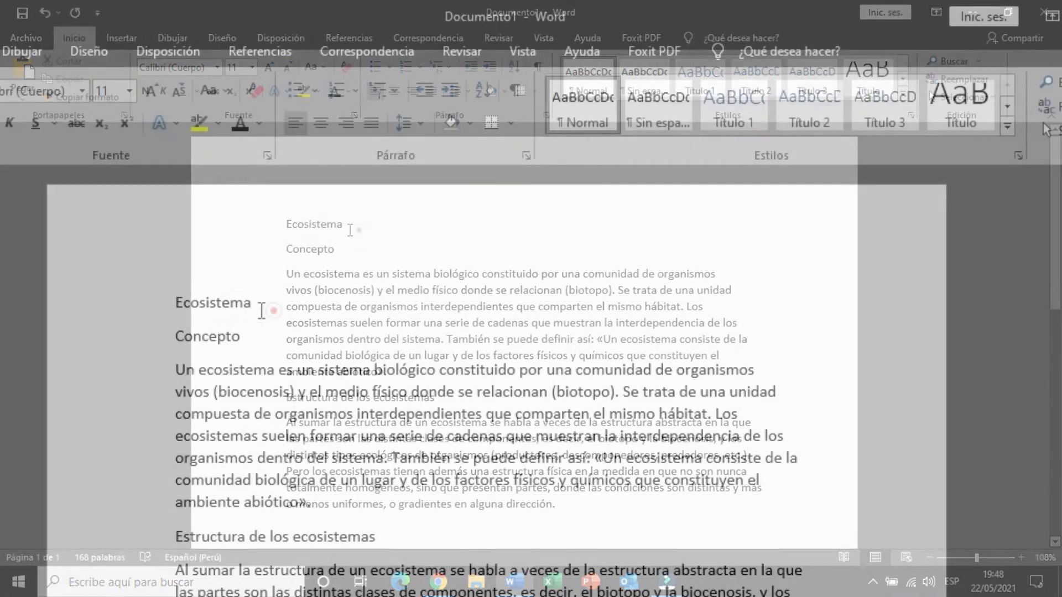
# Step: Start a new style based on the title "Ecosistema" and name it TITULO S
pyautogui.moveTo(262, 311); pyautogui.dragTo(145, 308)
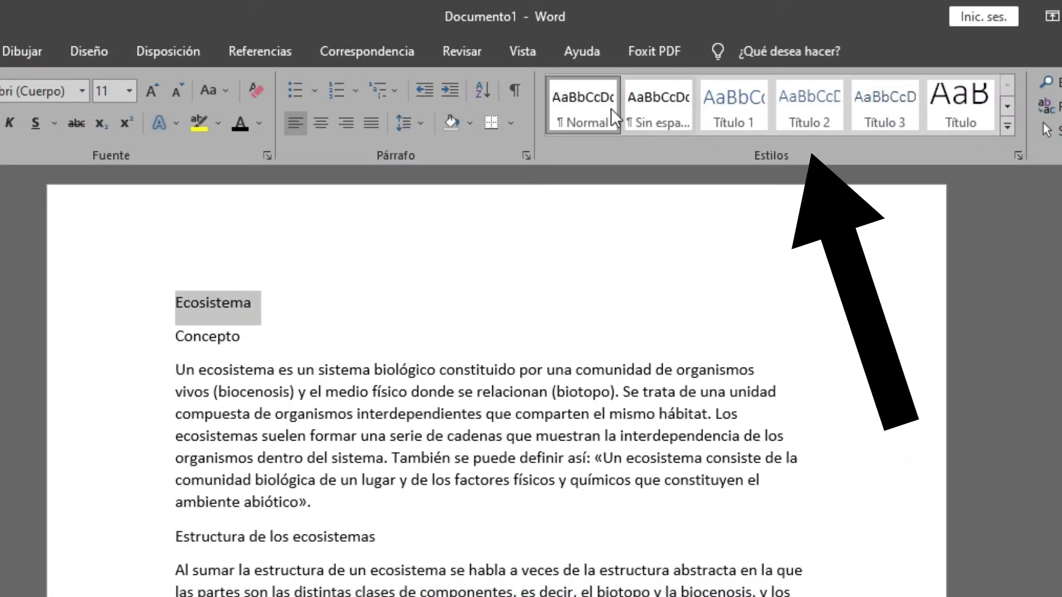
pyautogui.click(658, 110)
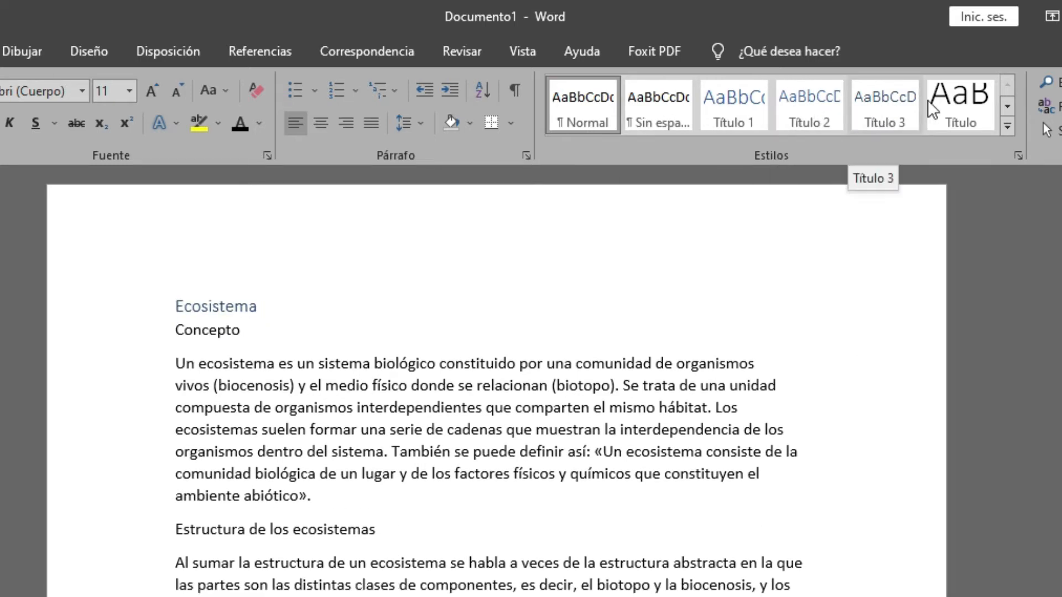
pyautogui.click(1007, 108)
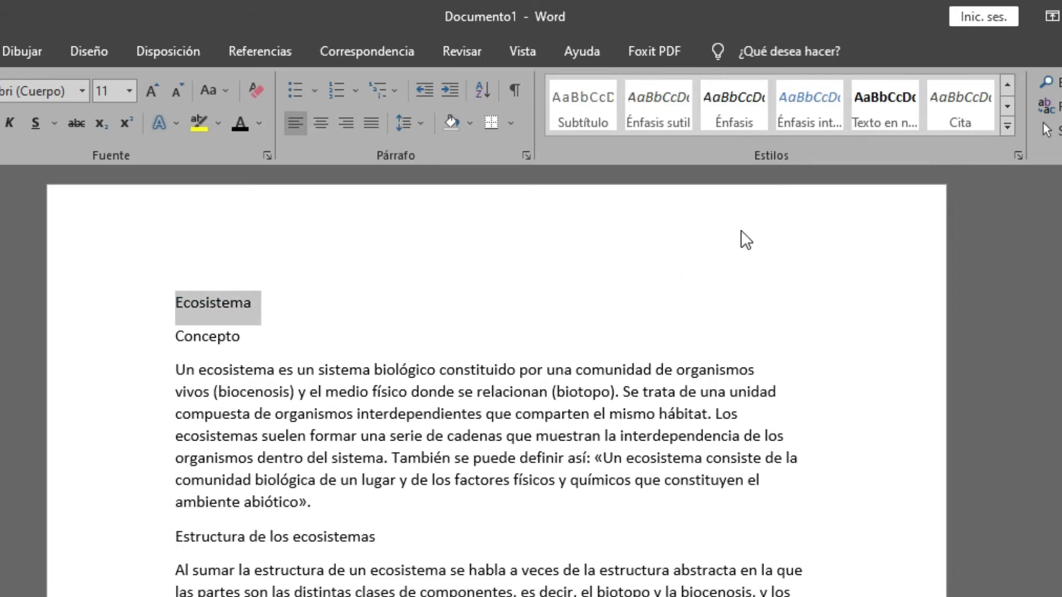
pyautogui.click(1005, 107)
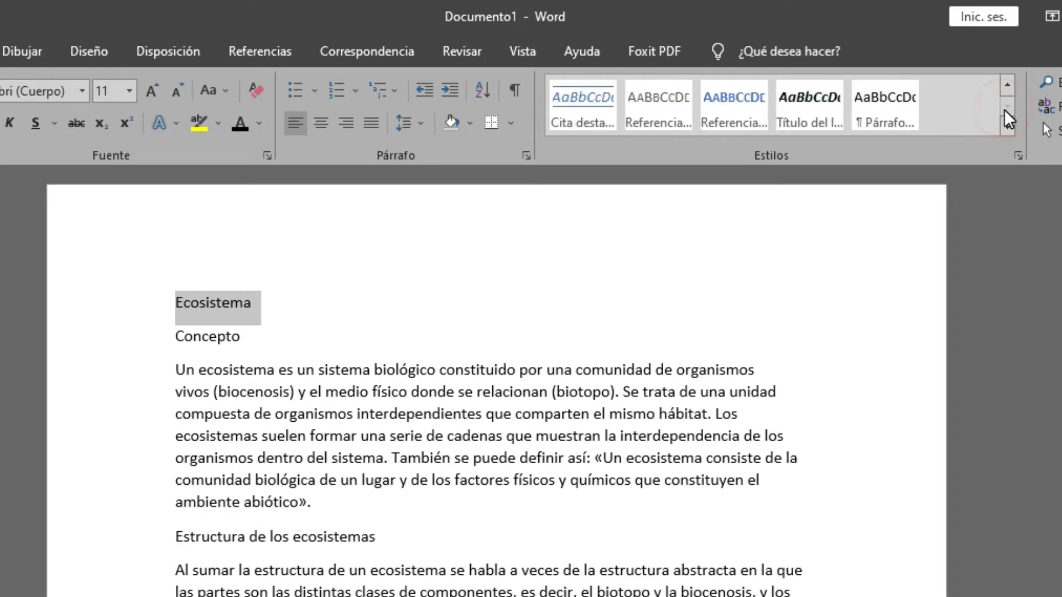
pyautogui.click(1007, 125)
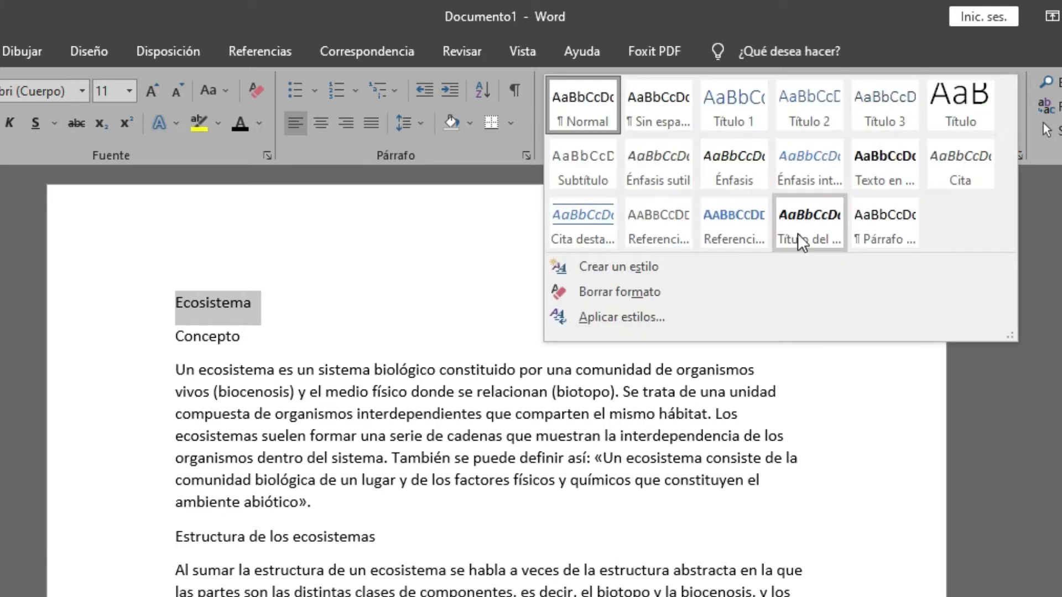
pyautogui.click(722, 267)
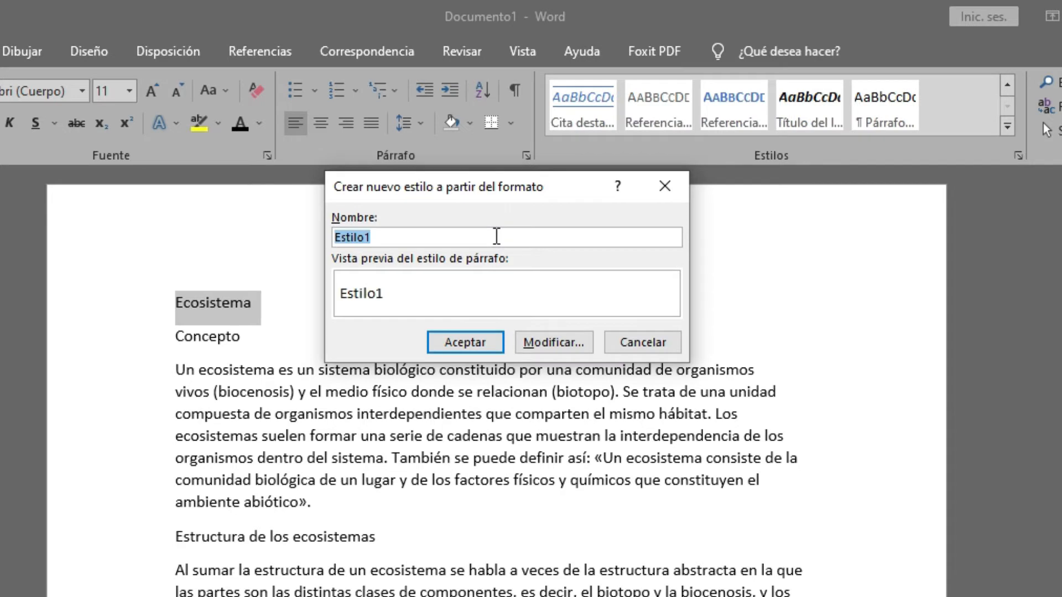
pyautogui.write('TITULO S')
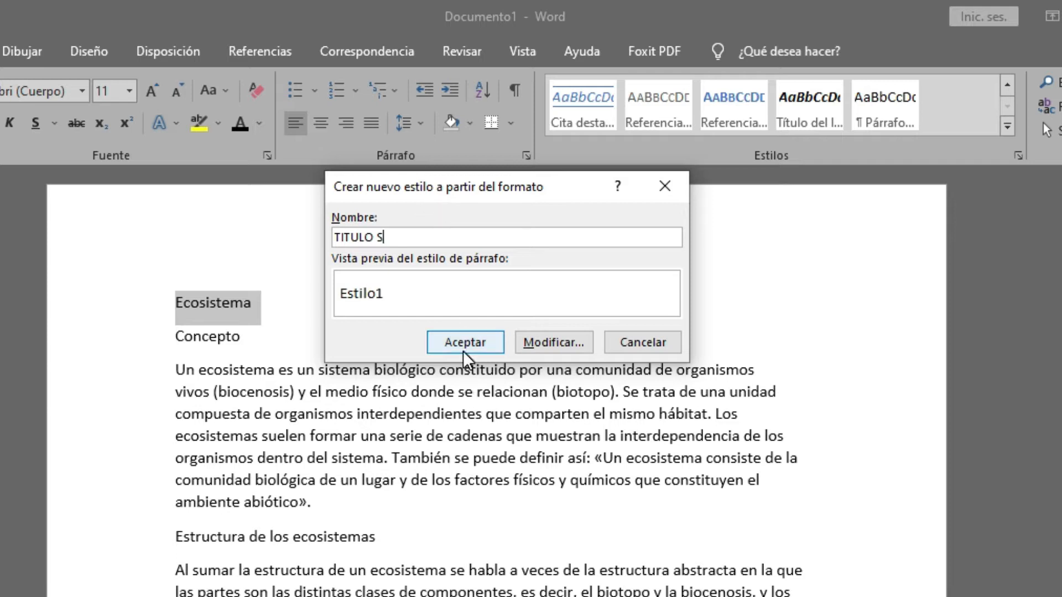
# Step: Set the font of the TITULO S style to Arial at 16 pt
pyautogui.click(574, 347)
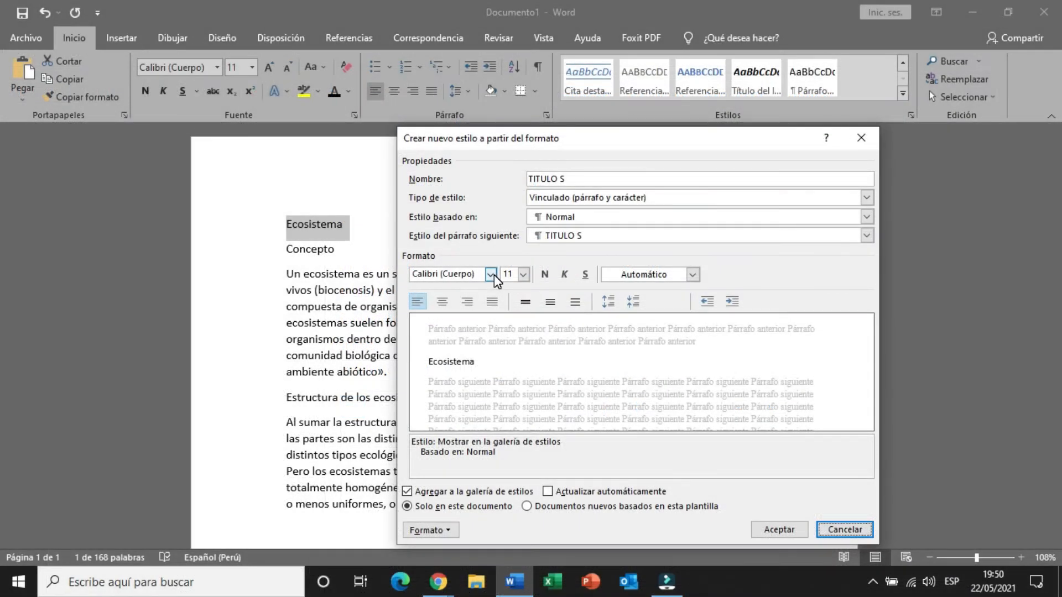
pyautogui.click(491, 273)
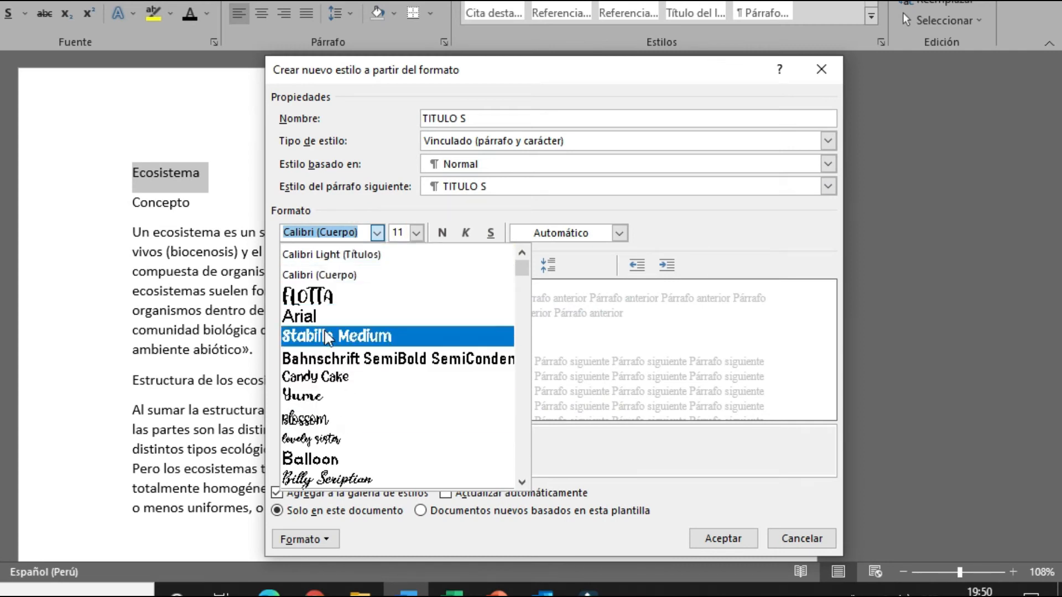
pyautogui.click(321, 316)
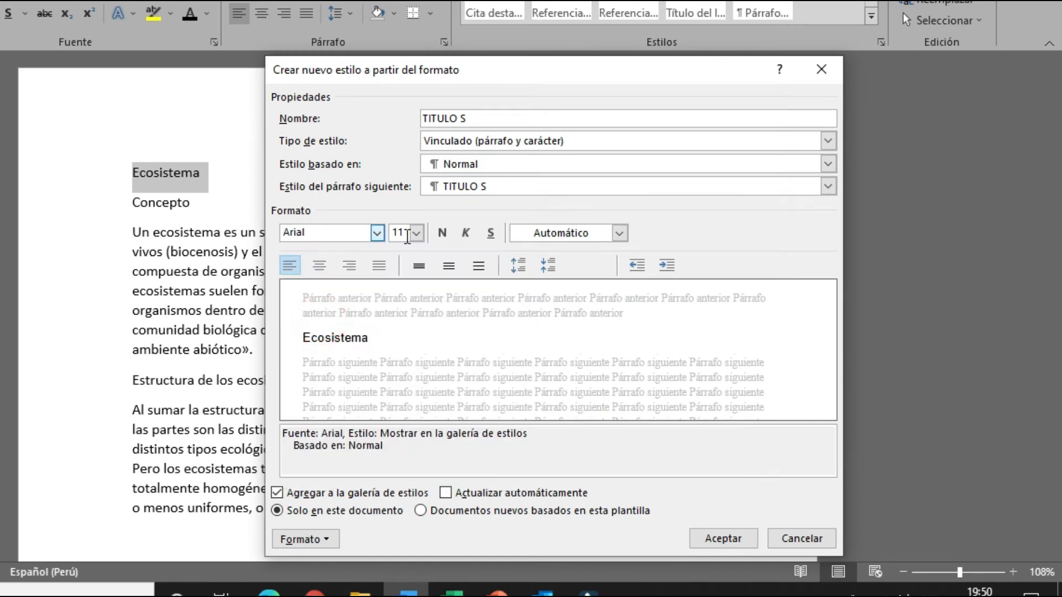
pyautogui.click(416, 233)
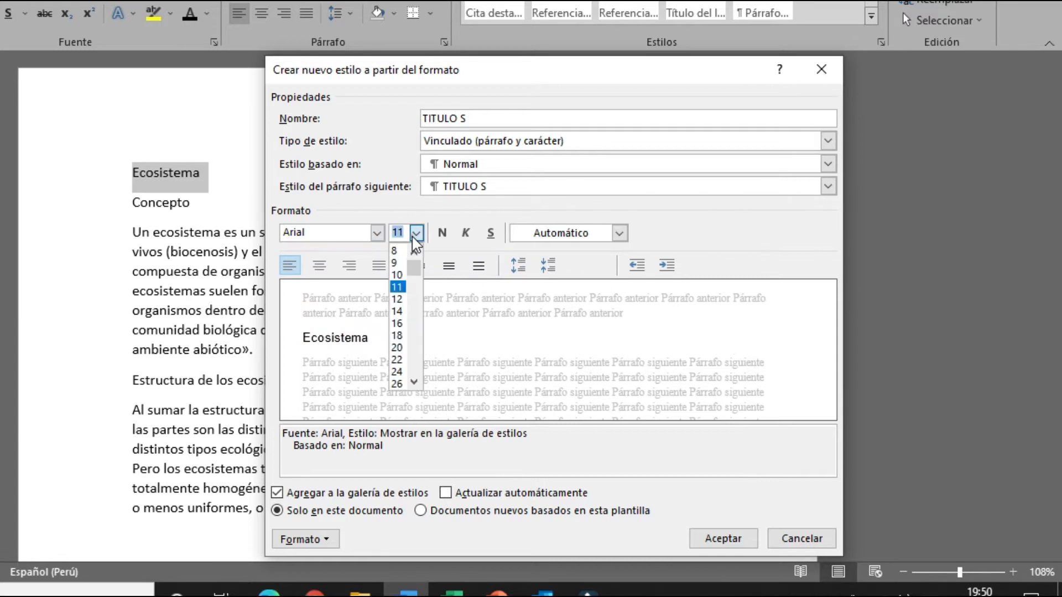
pyautogui.click(396, 322)
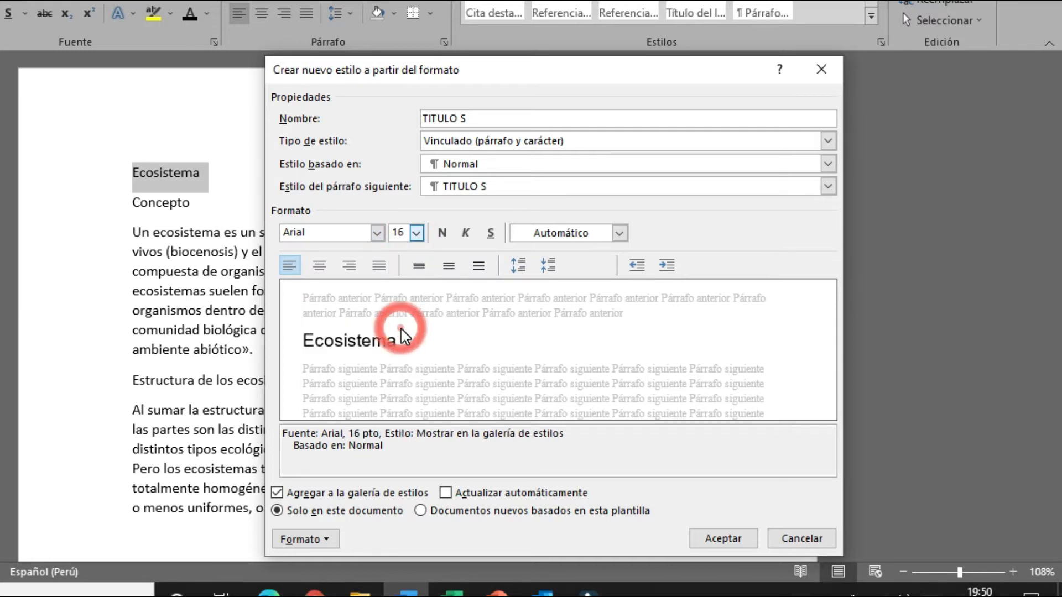
# Step: Underline the text of the TITULO S style and give it the black theme colour
pyautogui.click(491, 234)
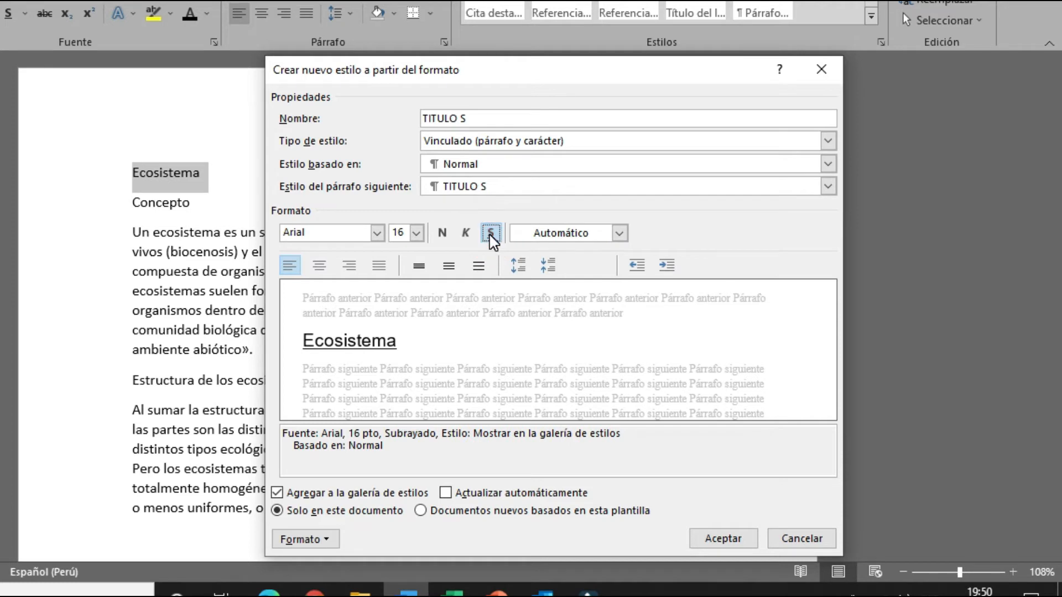
pyautogui.click(620, 233)
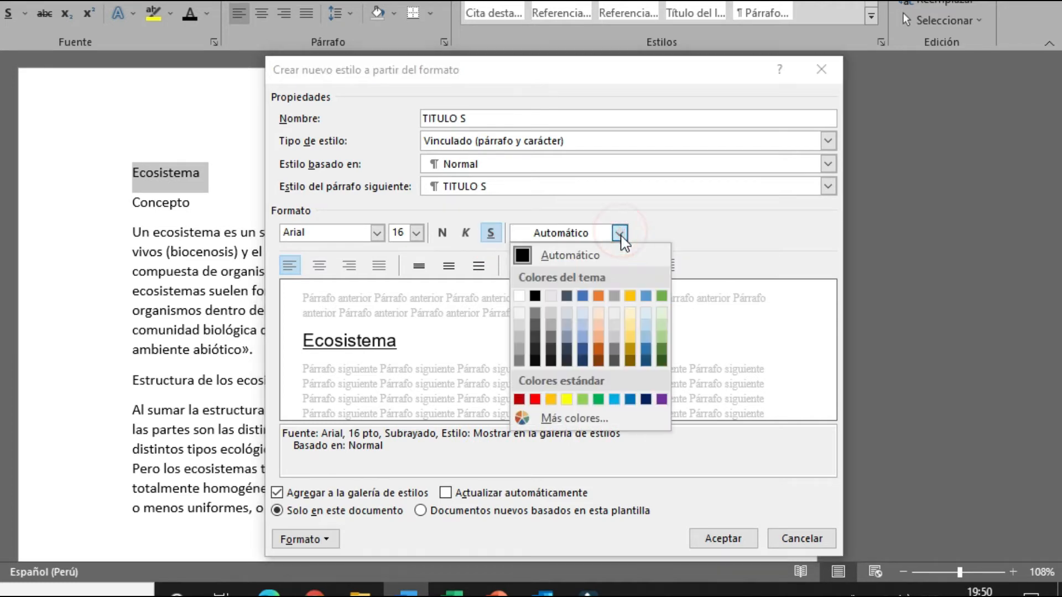
pyautogui.click(536, 298)
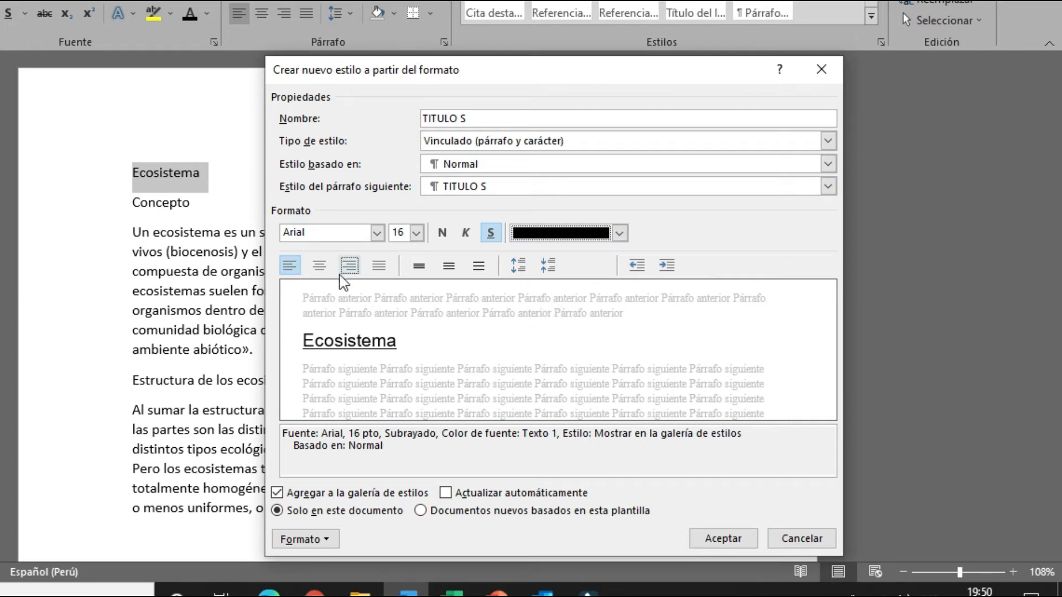
# Step: Centre the TITULO S style with double line spacing and save it, applying it to the title
pyautogui.click(319, 269)
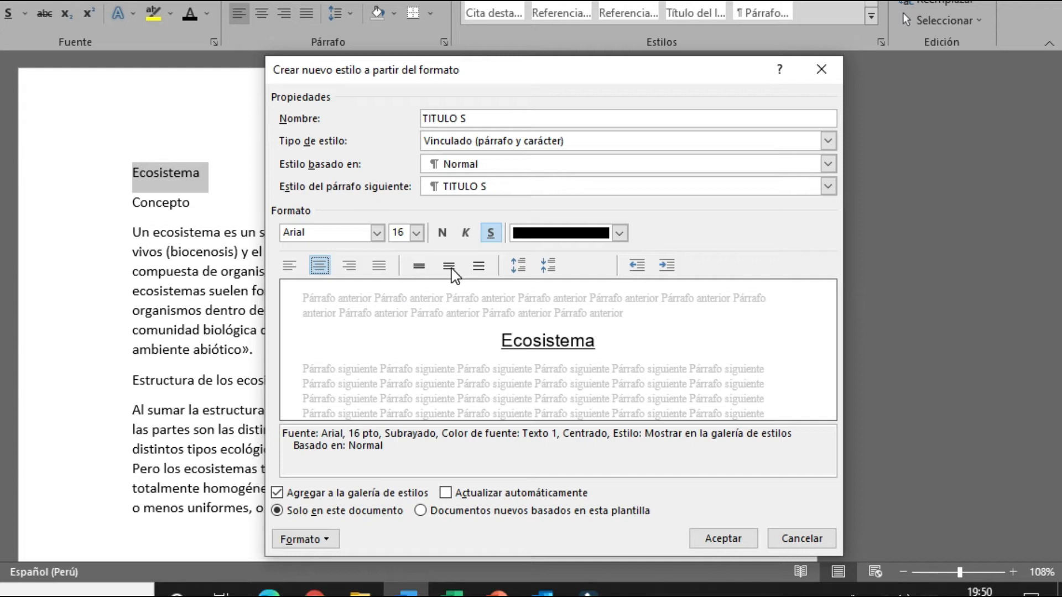
pyautogui.click(479, 267)
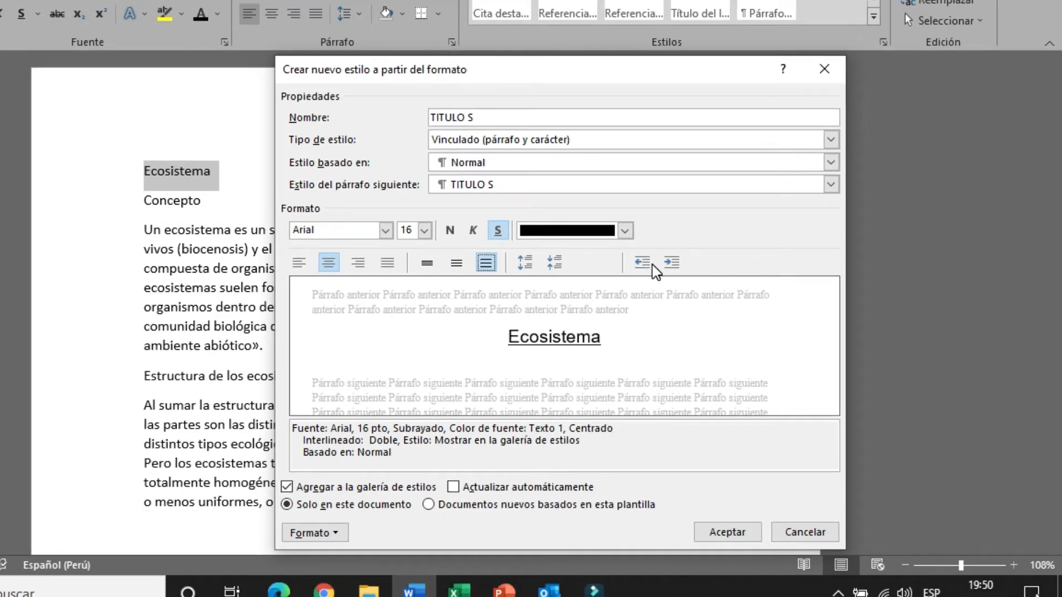
pyautogui.click(736, 532)
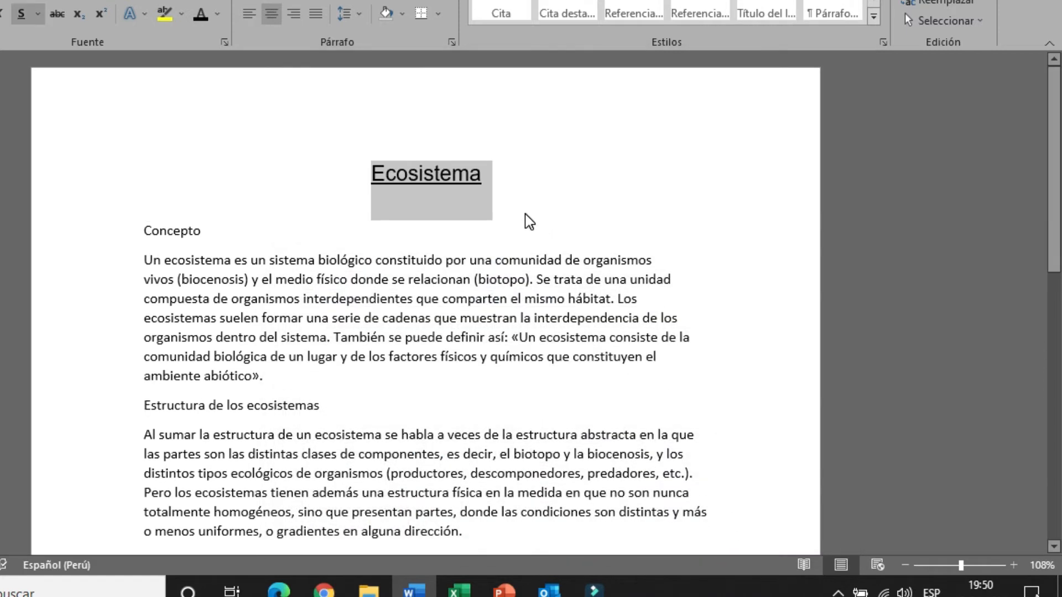
pyautogui.click(526, 213)
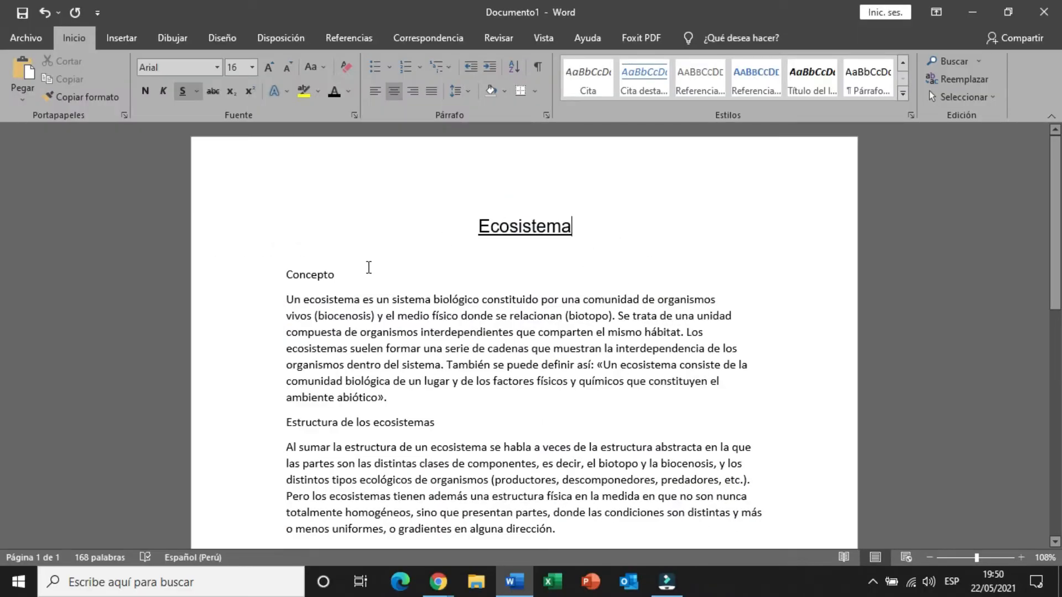
# Step: Start a new style based on the heading "Concepto" and name it SUBTITULO S
pyautogui.moveTo(343, 276); pyautogui.dragTo(273, 275)
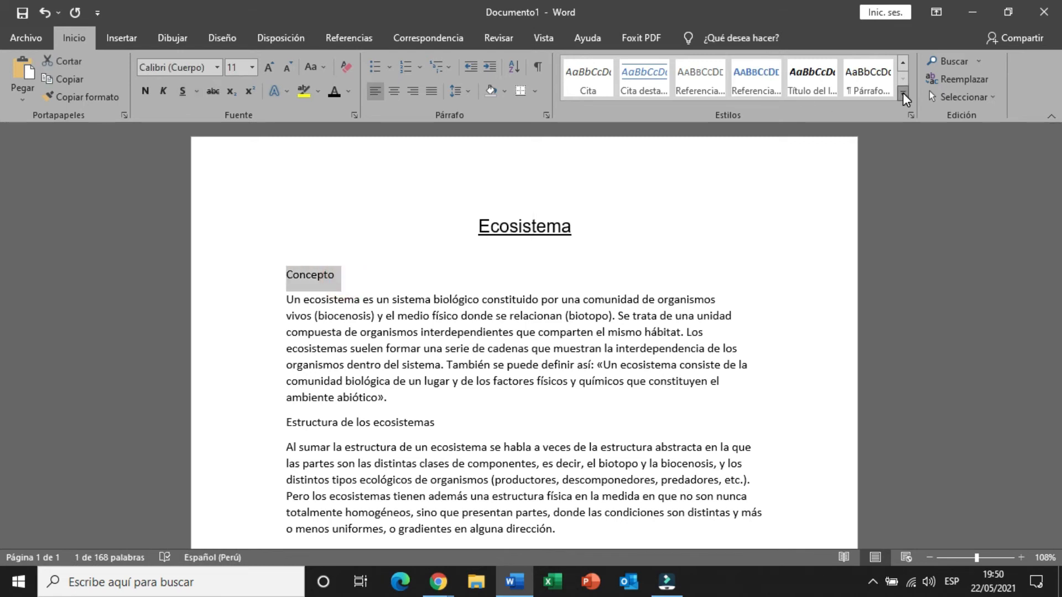
pyautogui.click(902, 93)
pyautogui.click(699, 207)
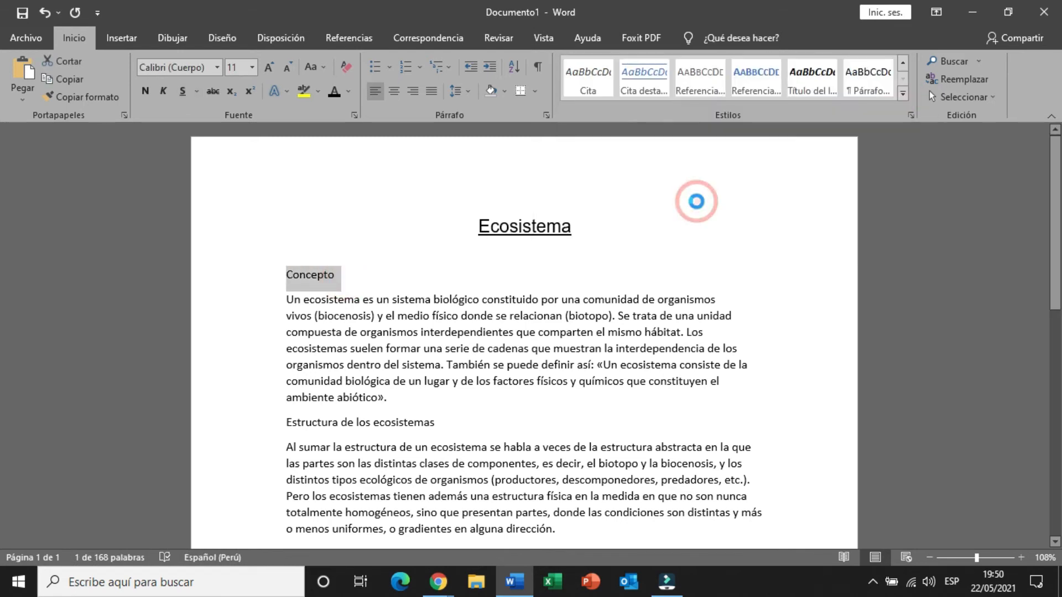
pyautogui.write('SUBTITULO S')
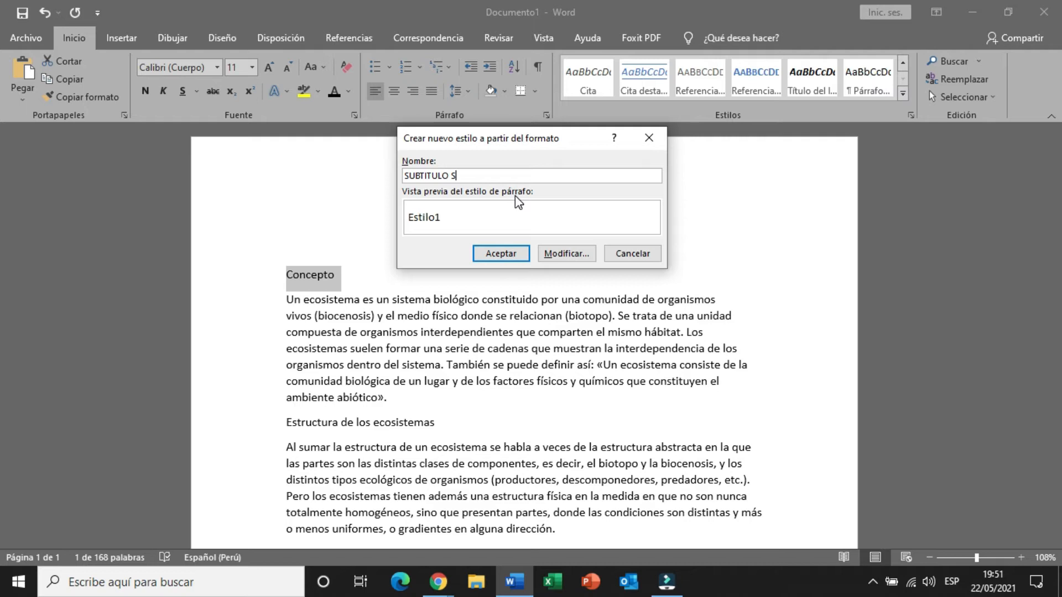
# Step: Set the font of the SUBTITULO S style to Arial at 14 pt
pyautogui.click(582, 254)
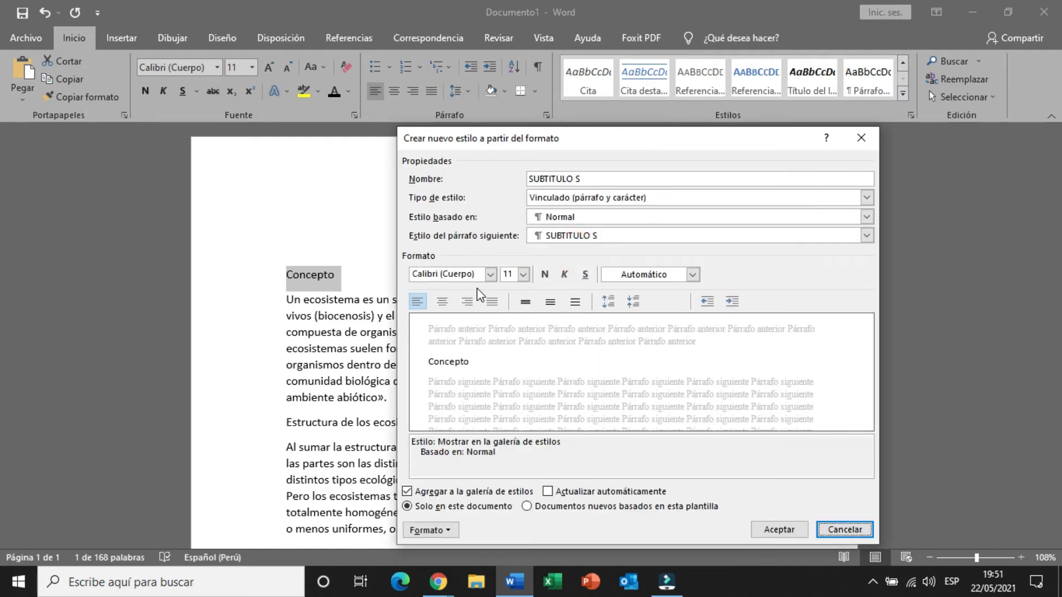
pyautogui.click(489, 274)
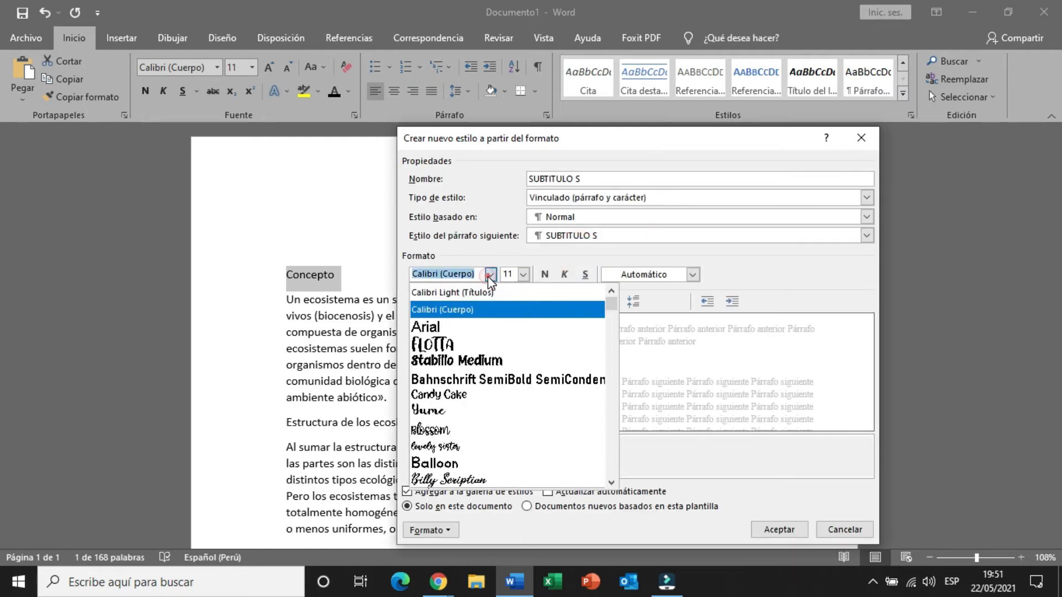
pyautogui.click(469, 327)
pyautogui.click(523, 274)
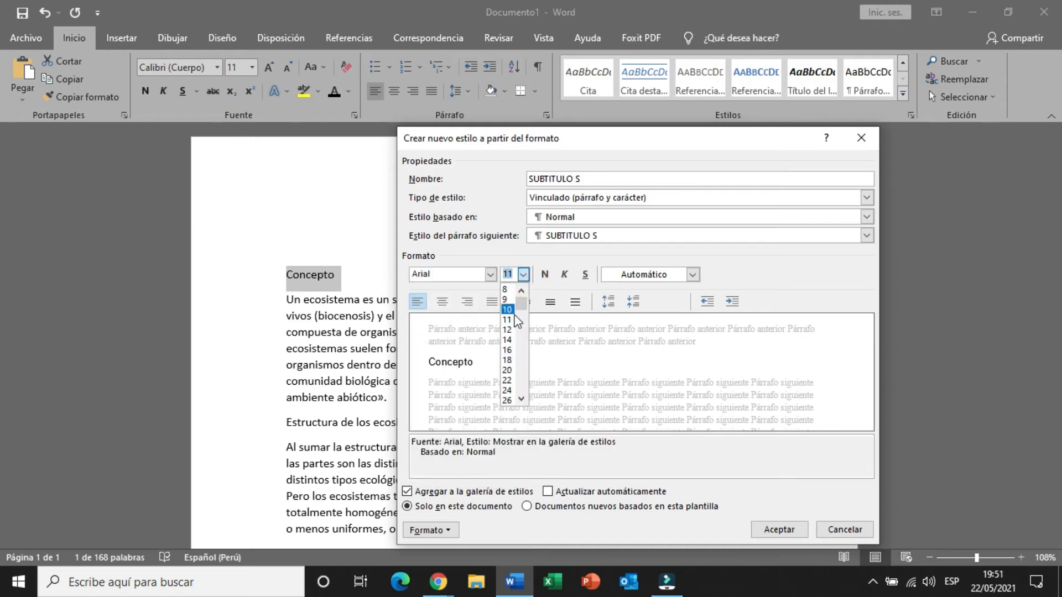
pyautogui.click(512, 339)
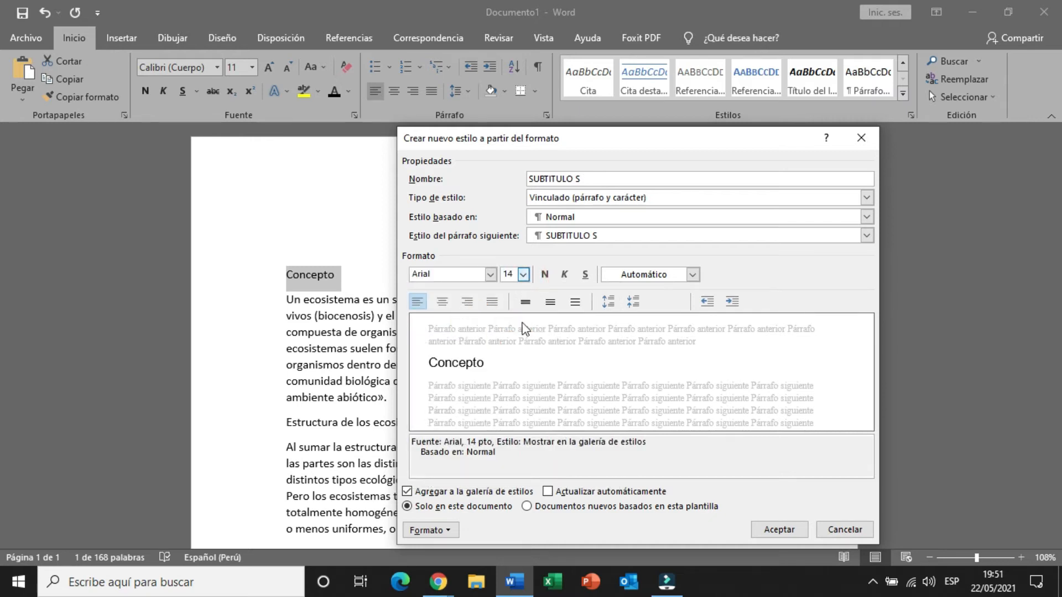
# Step: Make the SUBTITULO S style italic with the automatic font colour and save it, applying it to "Concepto"
pyautogui.click(562, 275)
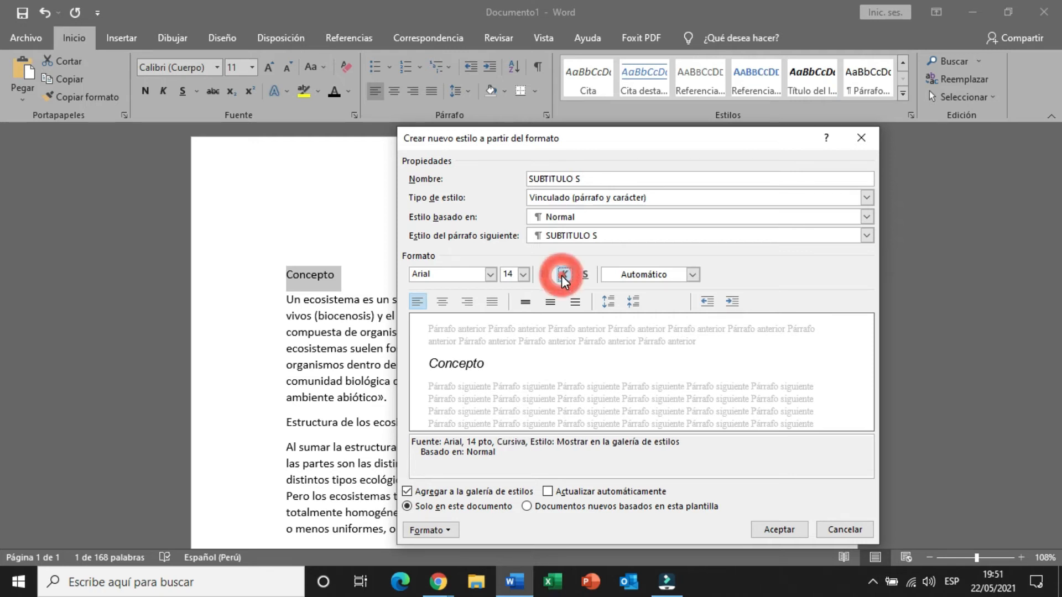
pyautogui.click(692, 273)
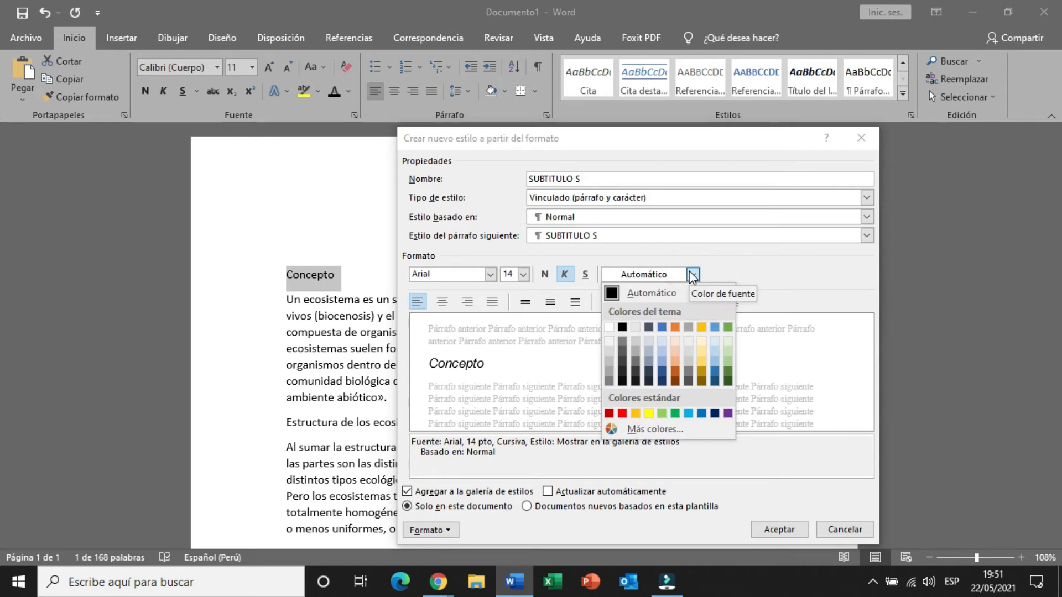
pyautogui.click(681, 293)
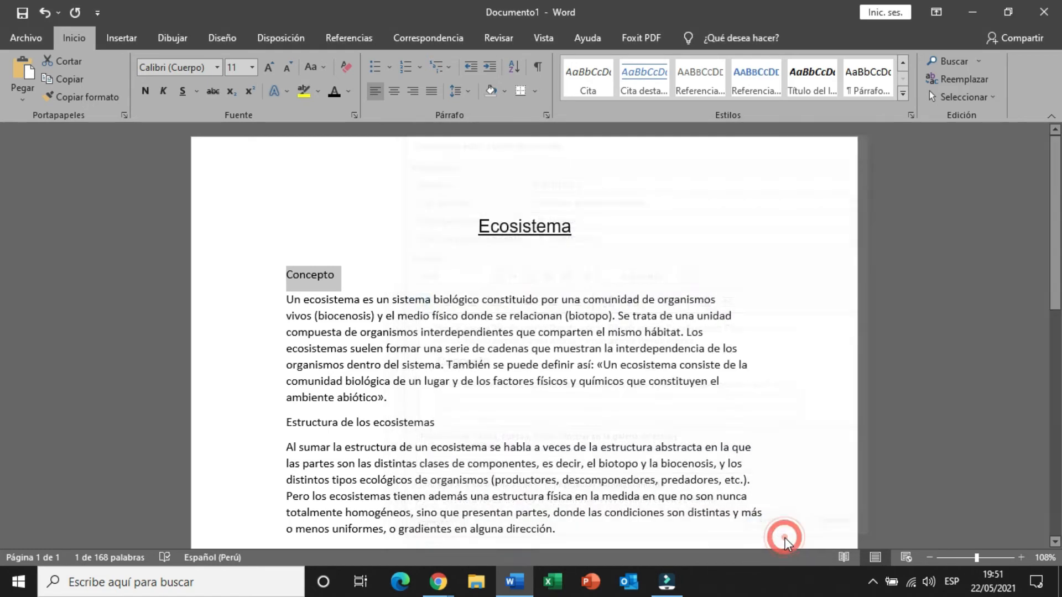
pyautogui.click(779, 530)
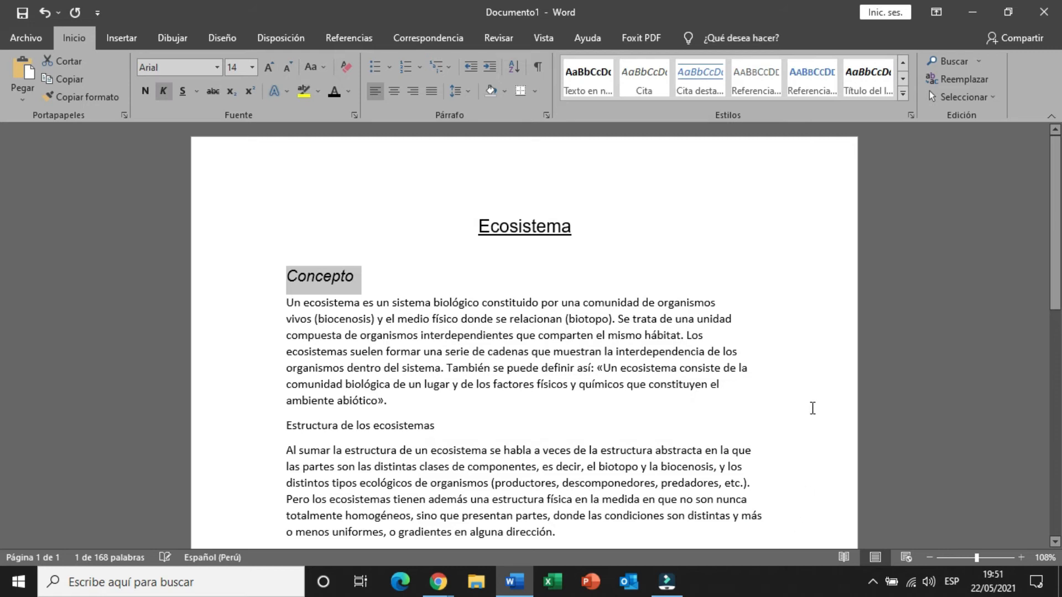
# Step: Start a new style based on the paragraph under "Concepto" and name it TEXTO S
pyautogui.moveTo(426, 396); pyautogui.dragTo(273, 308)
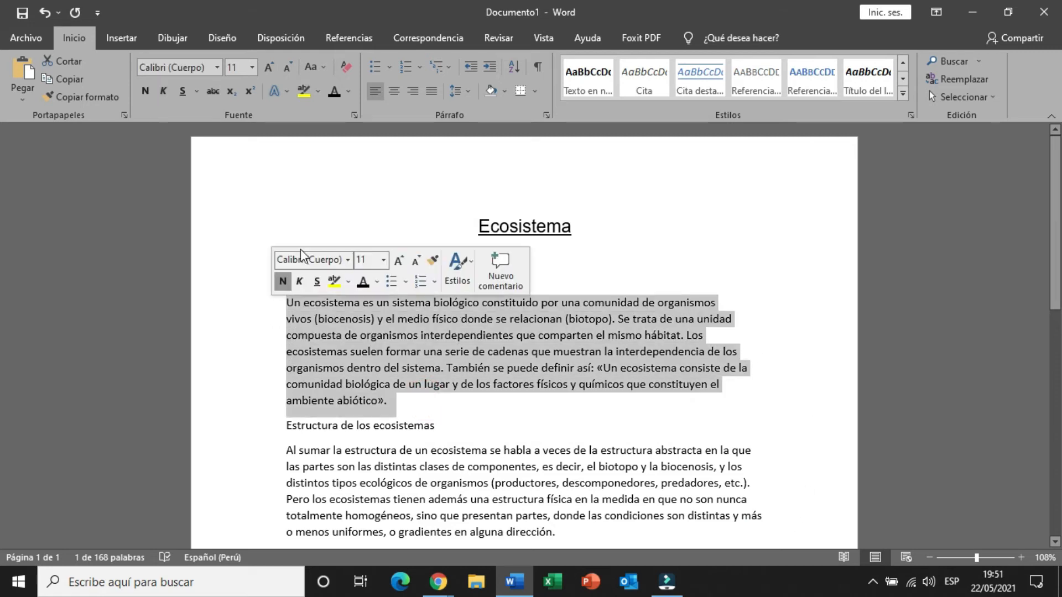
pyautogui.click(903, 94)
pyautogui.click(761, 241)
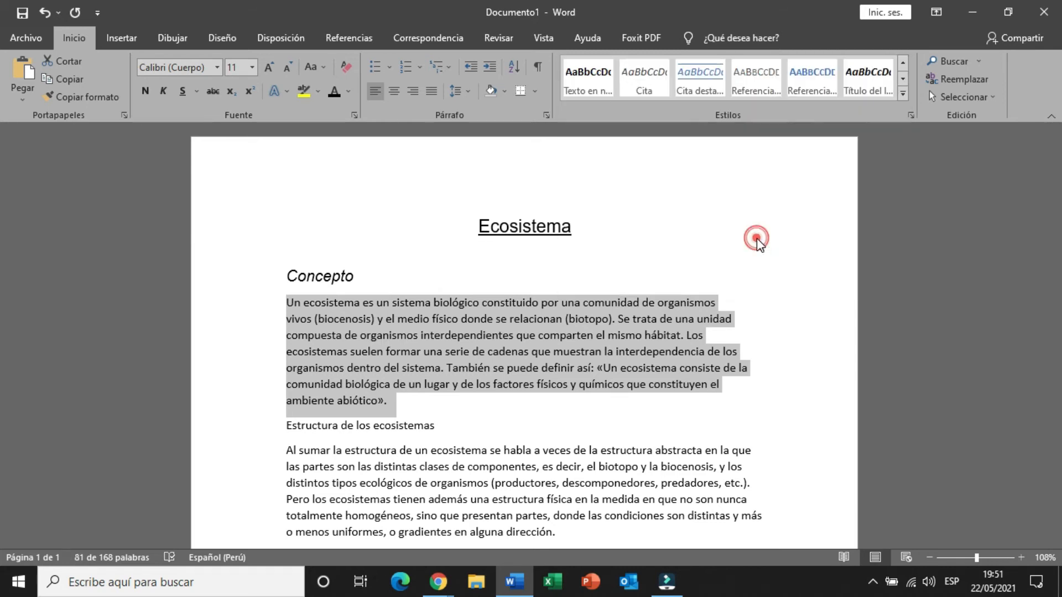
pyautogui.write('TEXTOS')
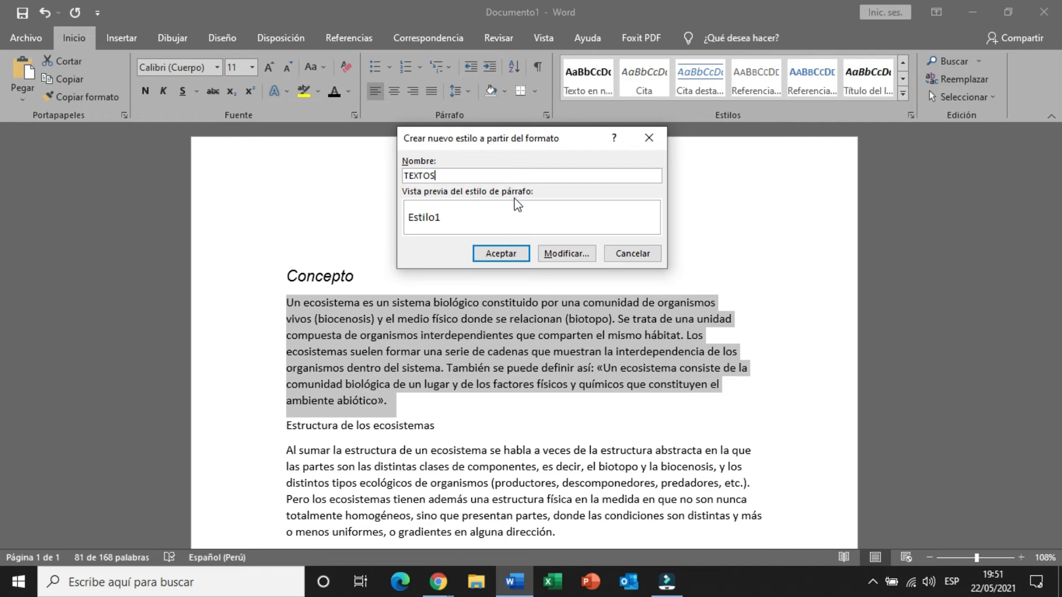
# Step: Set the font of the TEXTO S style to Arial at 12 pt
pyautogui.click(563, 256)
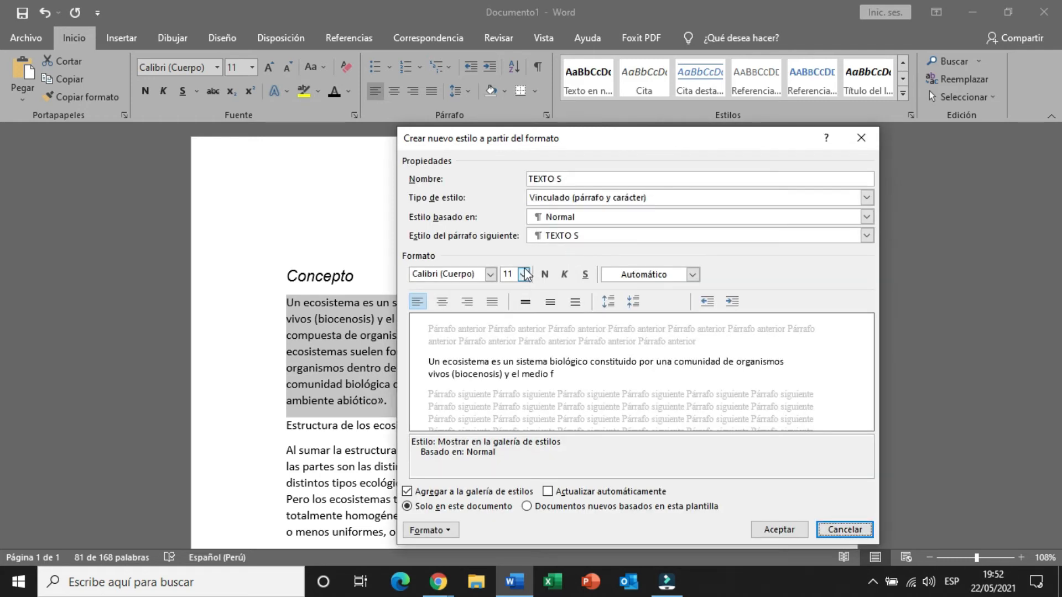
pyautogui.click(489, 274)
pyautogui.click(477, 326)
pyautogui.click(523, 273)
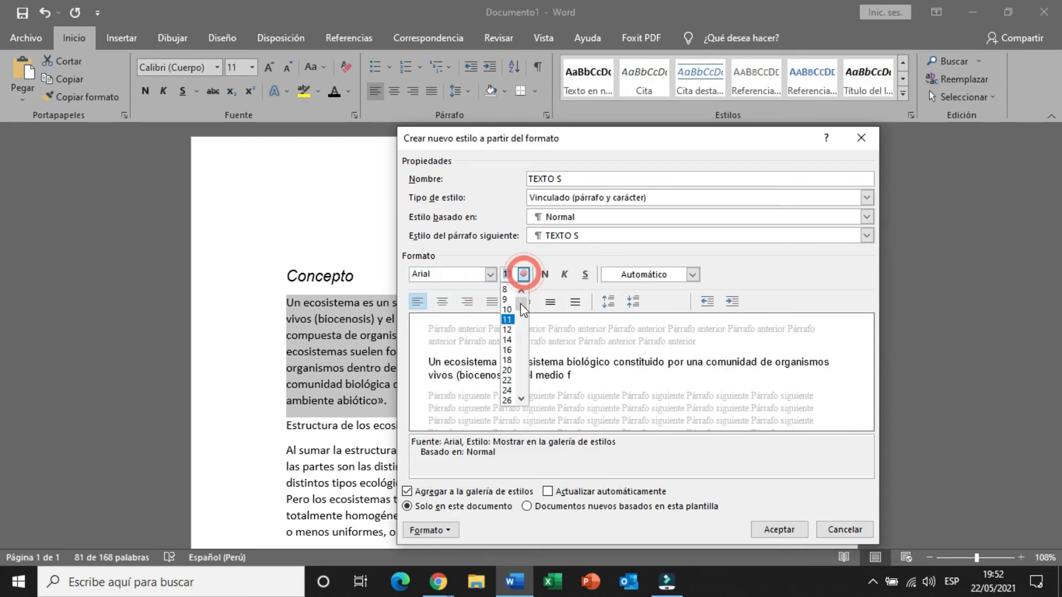
pyautogui.click(506, 329)
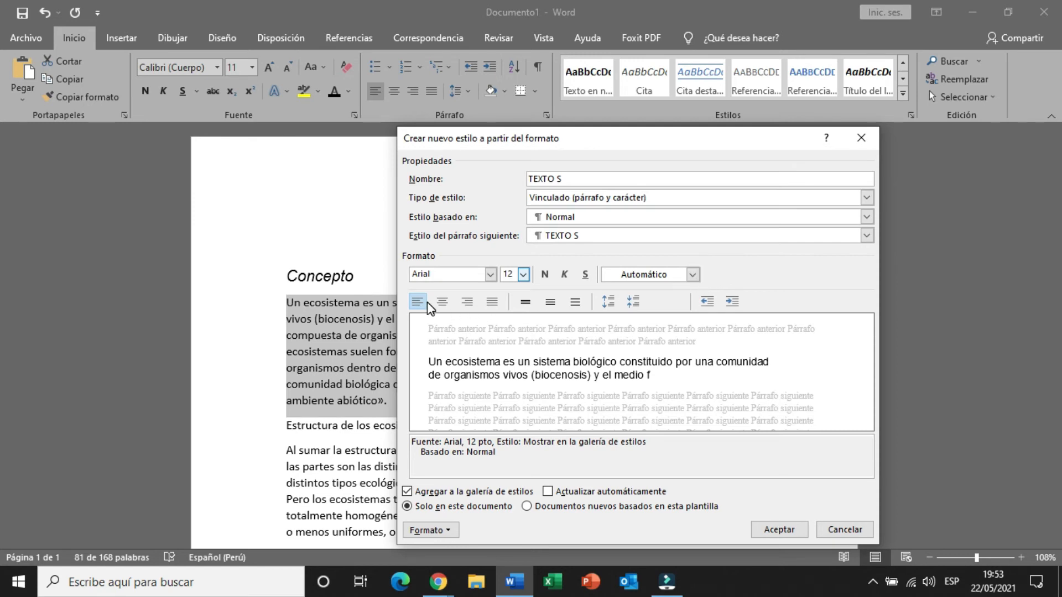
# Step: Justify the TEXTO S style with 1.5 line spacing and an increased indent, and save it, applying it to the paragraph
pyautogui.click(492, 301)
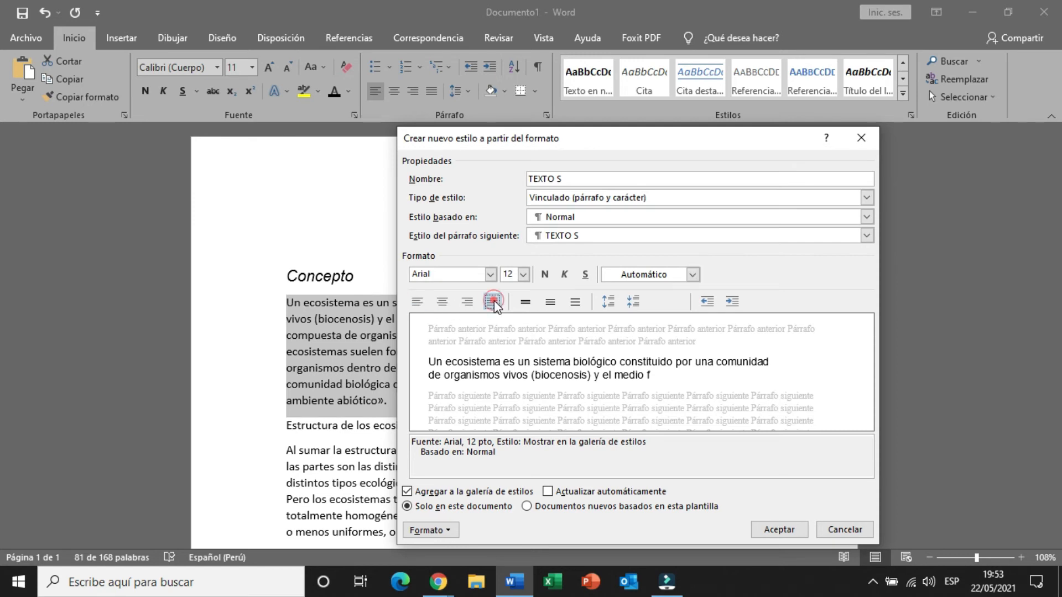
pyautogui.click(551, 303)
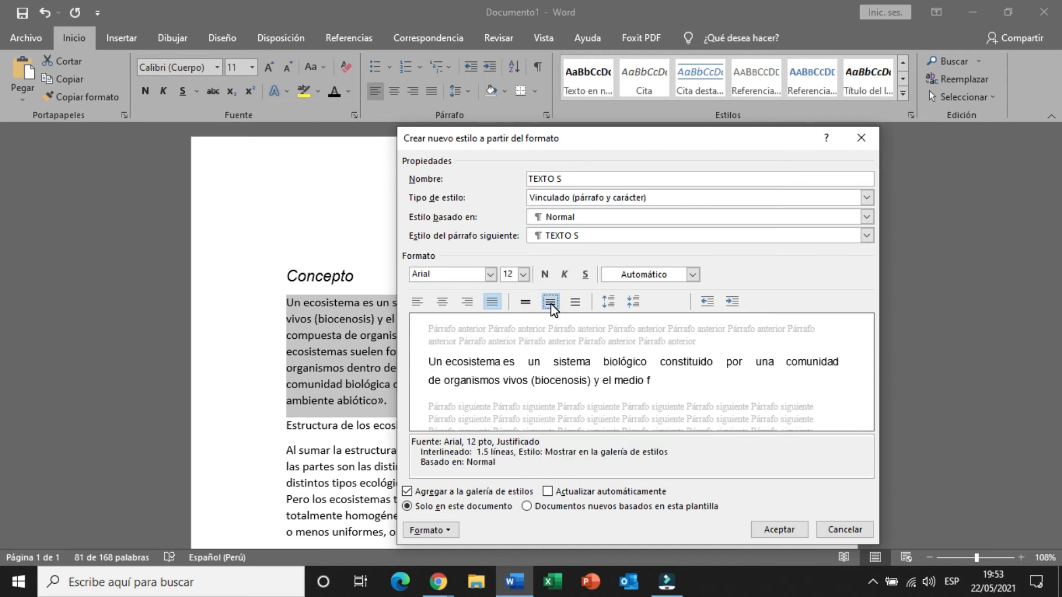
pyautogui.click(732, 302)
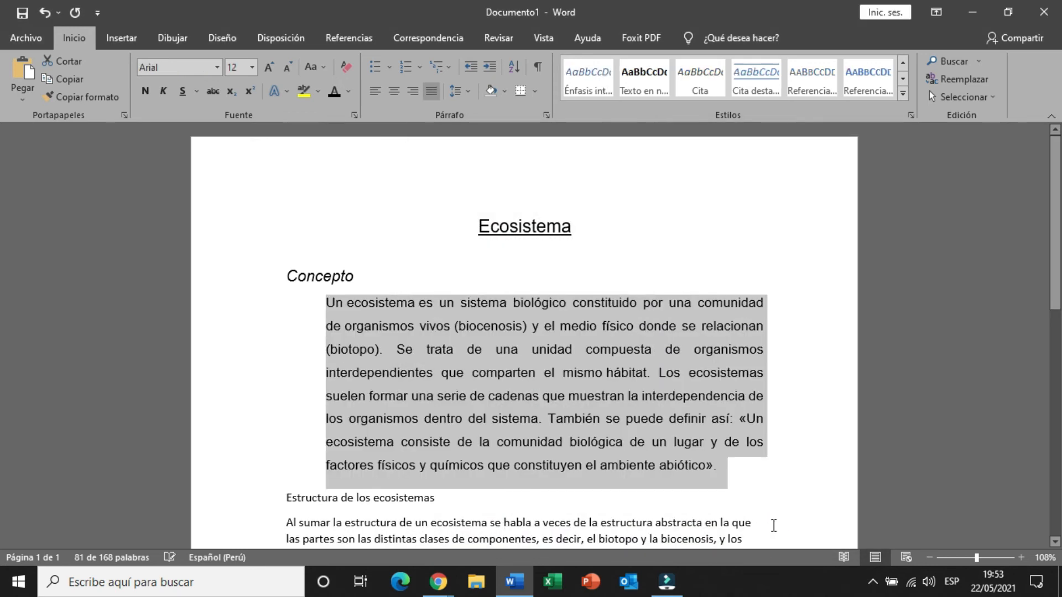
# Step: Duplicate the "Estructura de los ecosistemas" heading and its paragraph at the end of the document
pyautogui.scroll(-10, 1, 203)
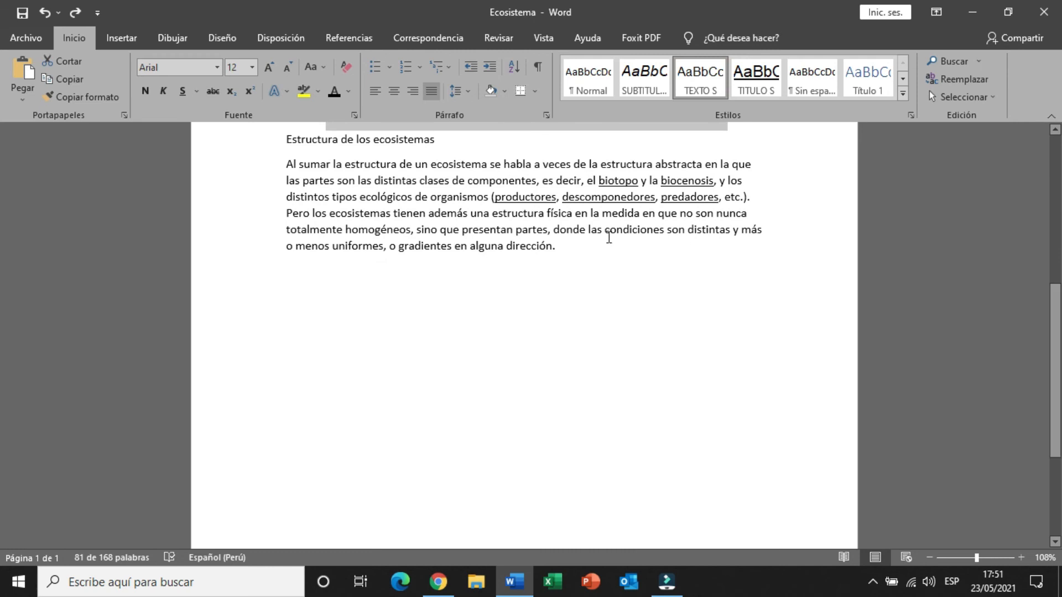
pyautogui.moveTo(590, 250); pyautogui.dragTo(286, 138)
pyautogui.hotkey('ctrl', 'c')
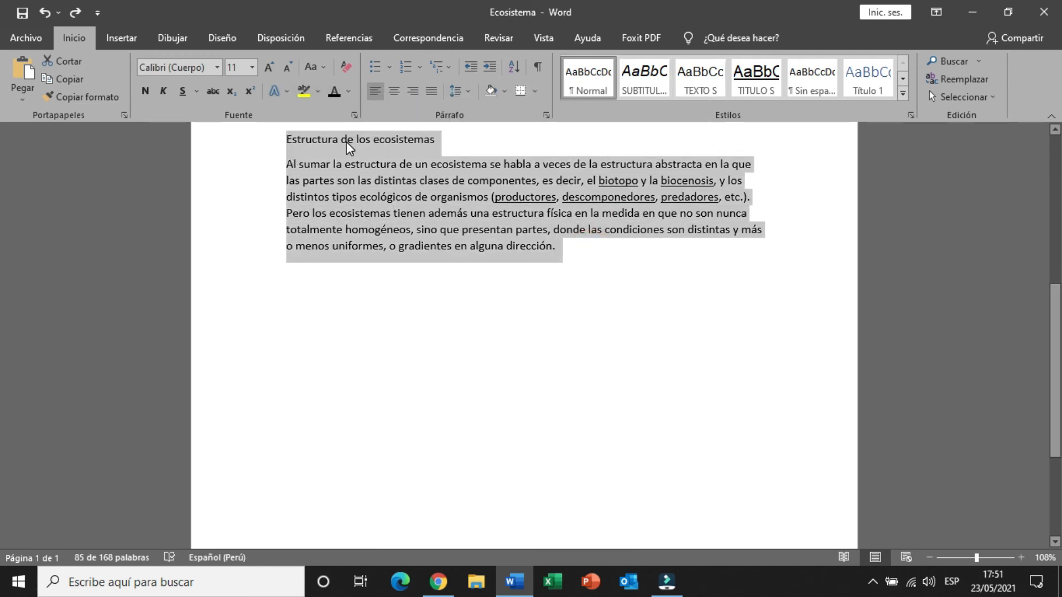
pyautogui.click(583, 252)
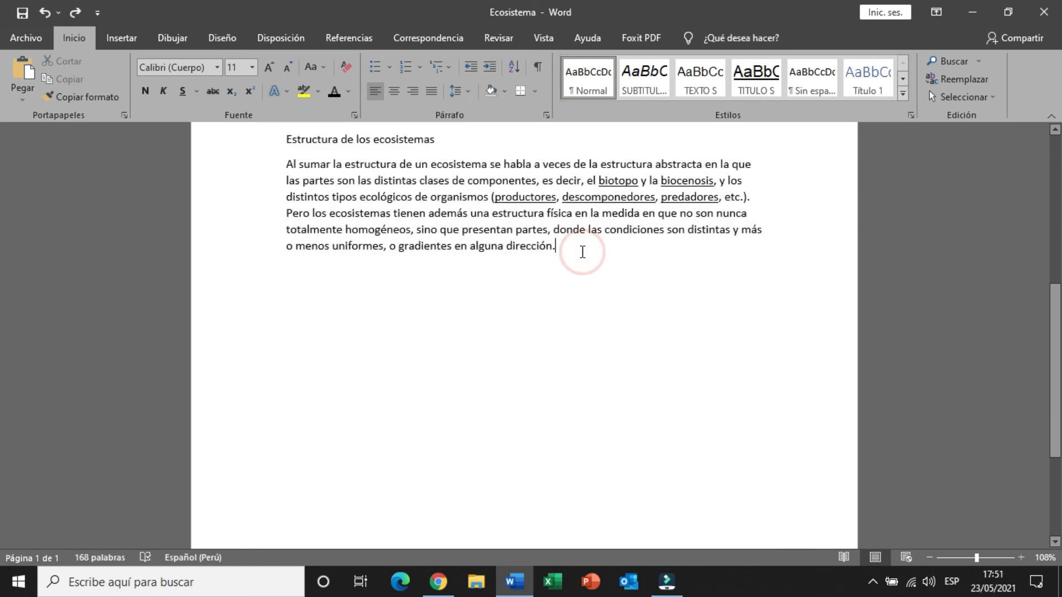
pyautogui.press('Return')
pyautogui.hotkey('ctrl', 'v')
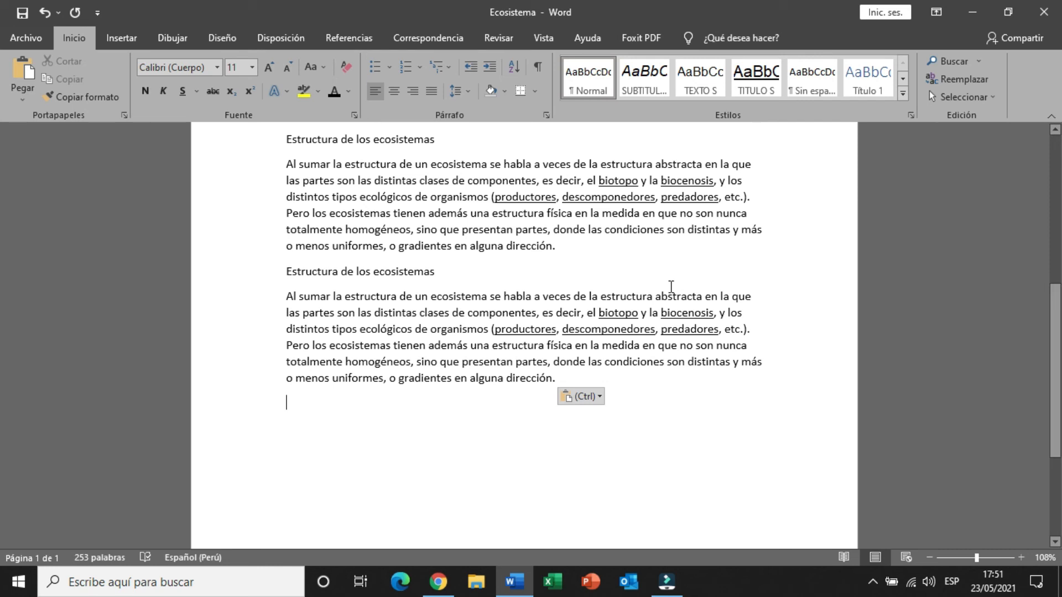
# Step: Apply the SUBTITULO S style to both "Estructura de los ecosistemas" headings together
pyautogui.scroll(2, 596, 396)
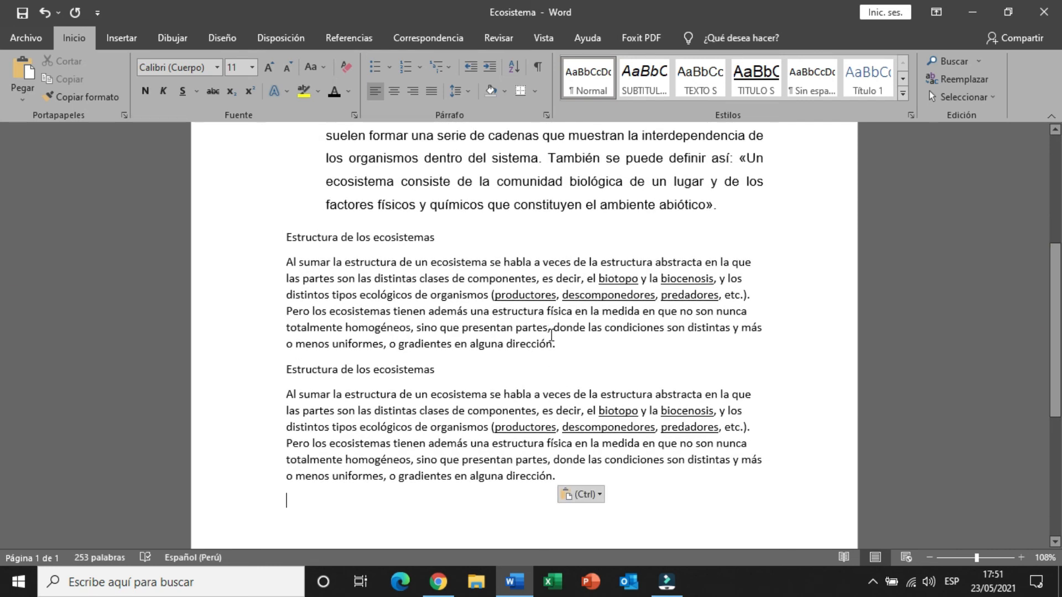
pyautogui.moveTo(446, 360); pyautogui.dragTo(287, 368)
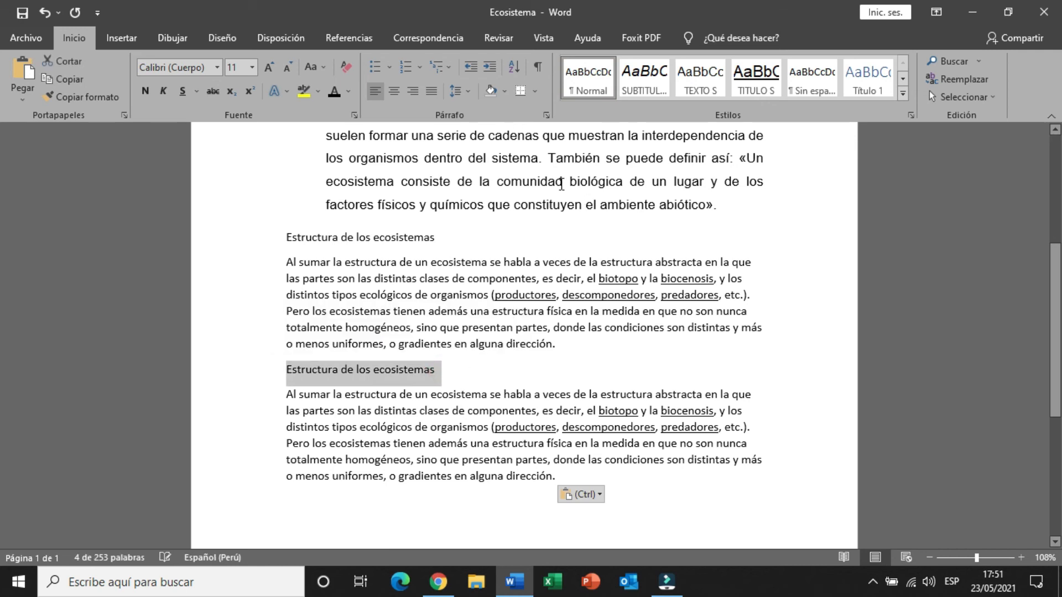
pyautogui.moveTo(441, 239); pyautogui.dragTo(251, 250)
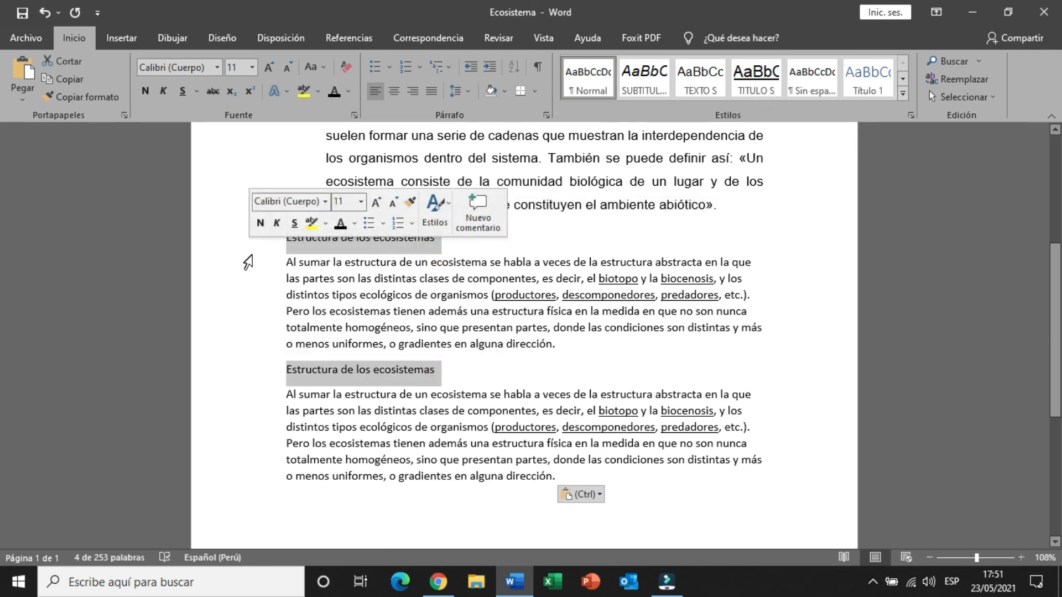
pyautogui.click(644, 89)
# Step: Apply the TEXTO S style to the body paragraphs under both "Estructura de los ecosistemas" headings
pyautogui.moveTo(569, 490); pyautogui.dragTo(280, 400)
pyautogui.moveTo(603, 344); pyautogui.dragTo(282, 273)
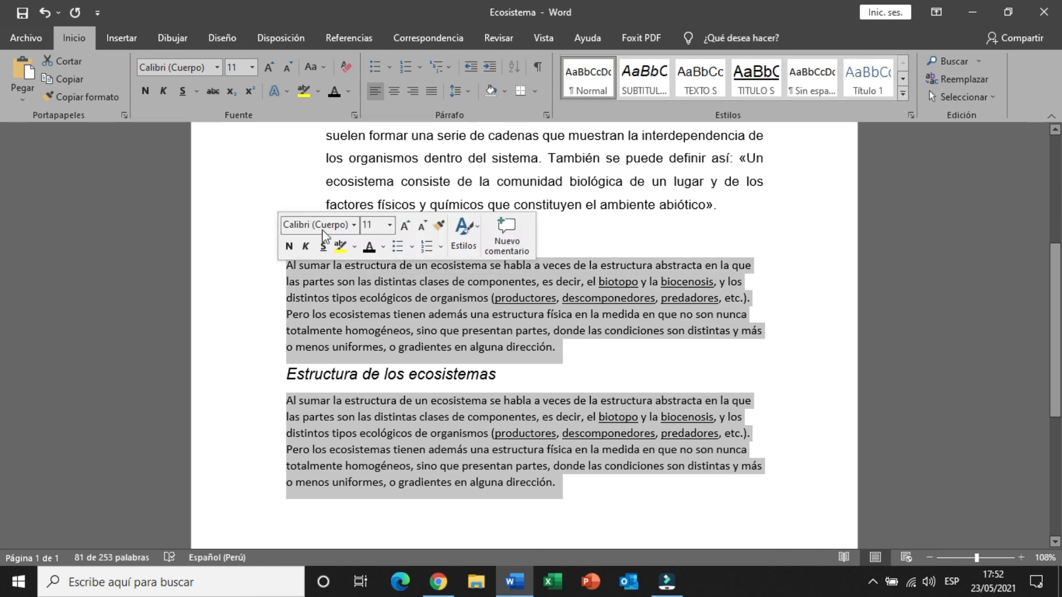
pyautogui.click(706, 84)
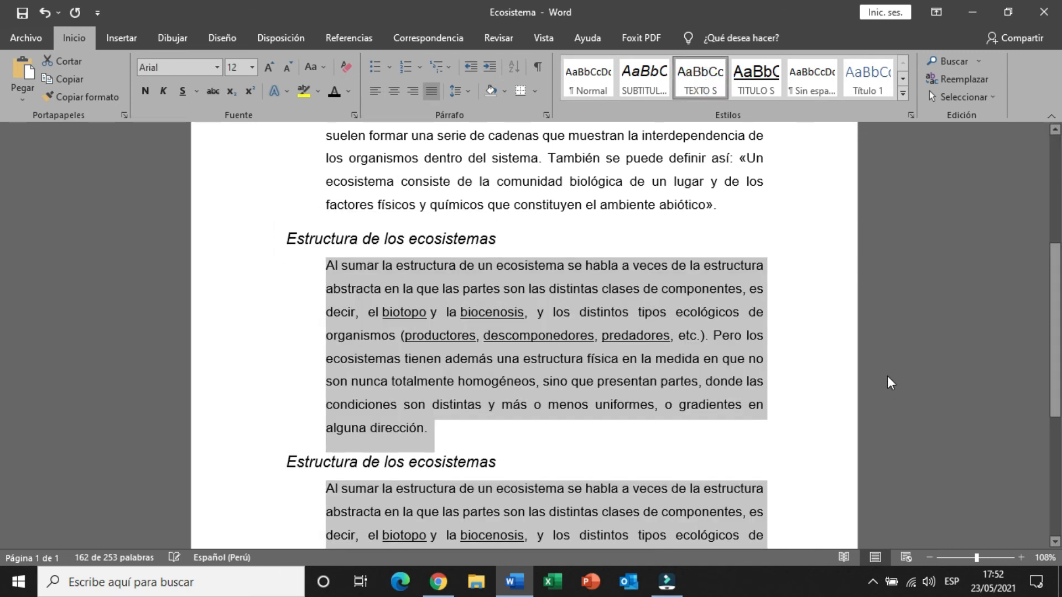
pyautogui.click(830, 247)
pyautogui.moveTo(1059, 310); pyautogui.dragTo(1060, 219)
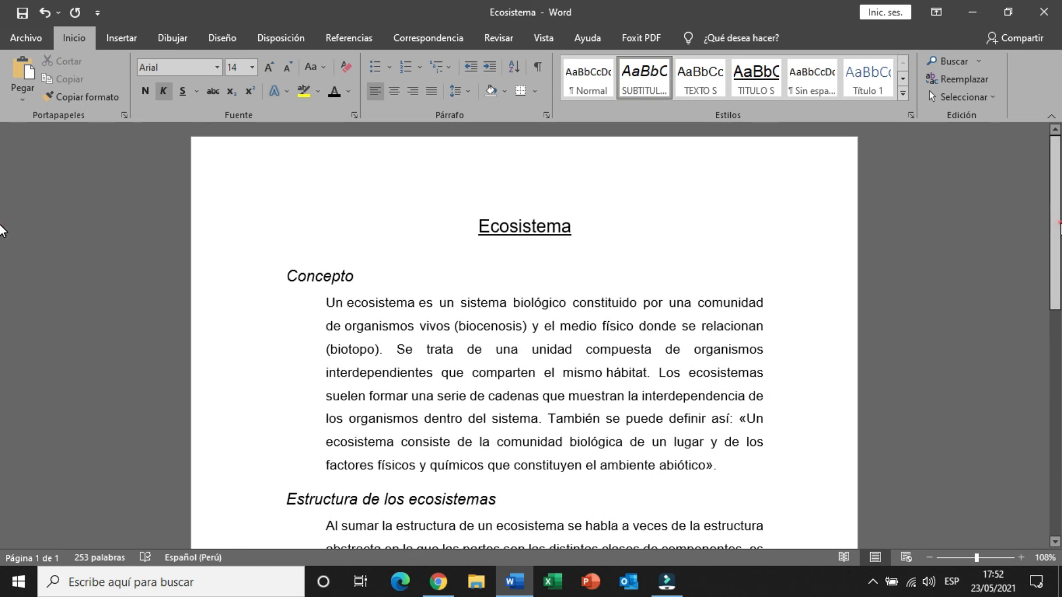